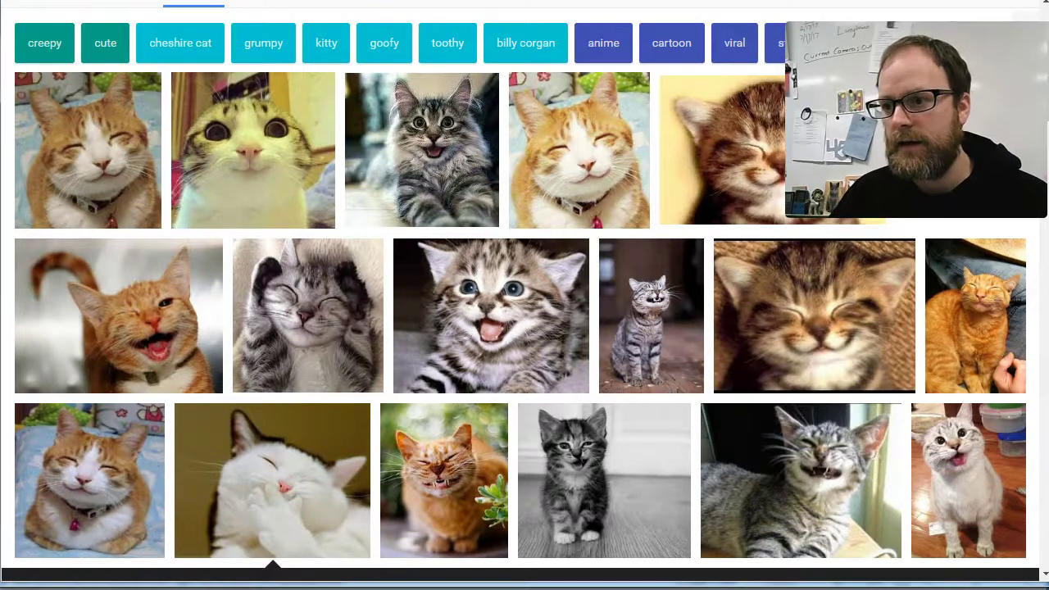
Step: Open the daily agenda blog in a new browser tab and look over the w22d106 – Wednesday post
{"action": "key", "text": "ctrl+t"}
{"action": "left_click", "coordinate": [306, 363]}
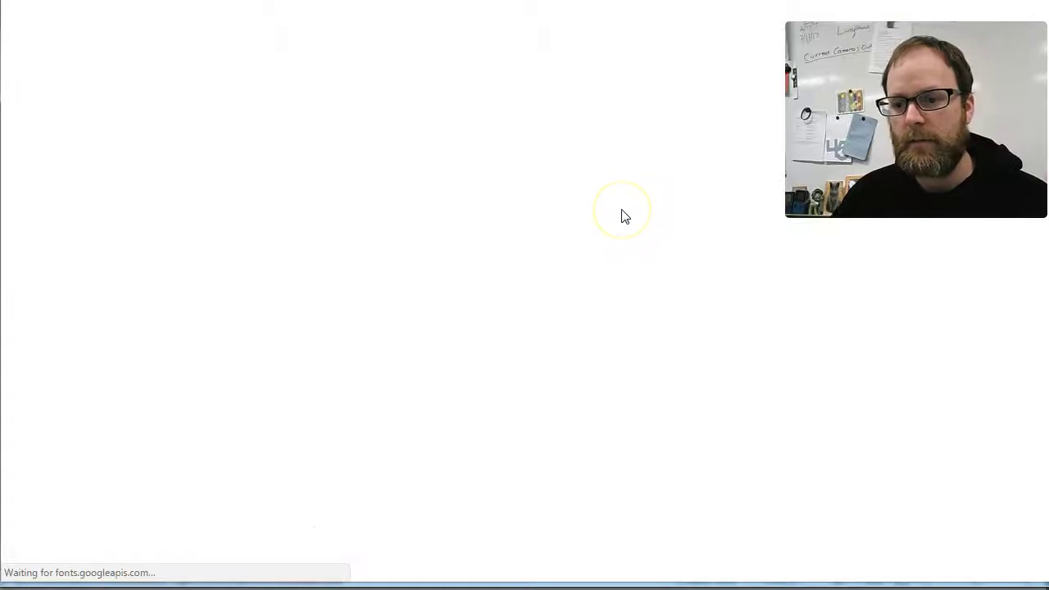
{"action": "scroll", "coordinate": [621, 215], "scroll_direction": "down", "scroll_amount": 5}
{"action": "scroll", "coordinate": [621, 215], "scroll_direction": "up", "scroll_amount": 2}
{"action": "scroll", "coordinate": [621, 216], "scroll_direction": "up", "scroll_amount": 3}
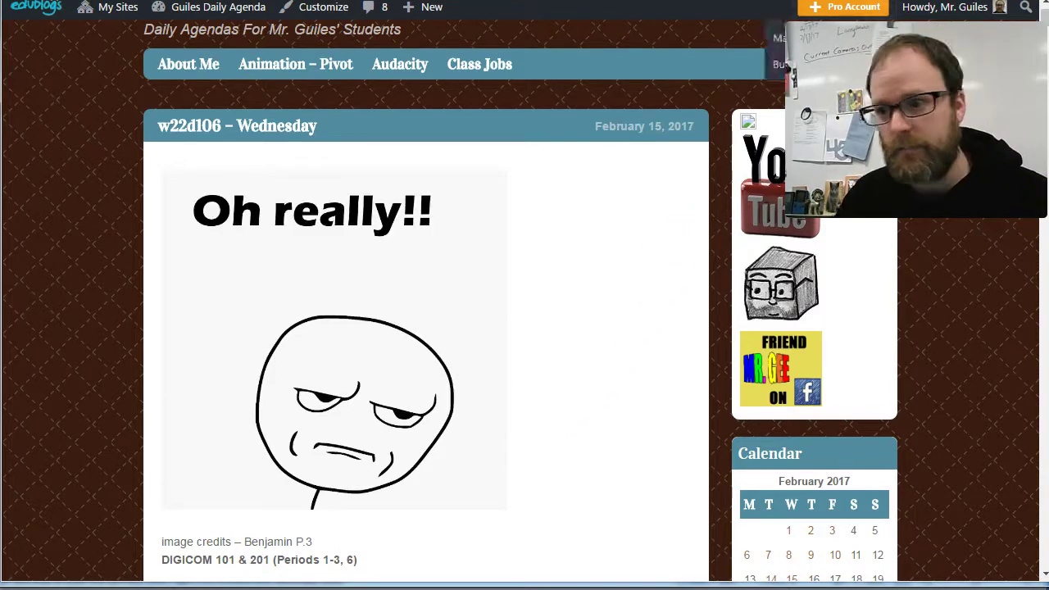
Step: Return to the Smiling cat image results and copy the enlarged picture of the laughing white cat
{"action": "key", "text": "ctrl+Tab"}
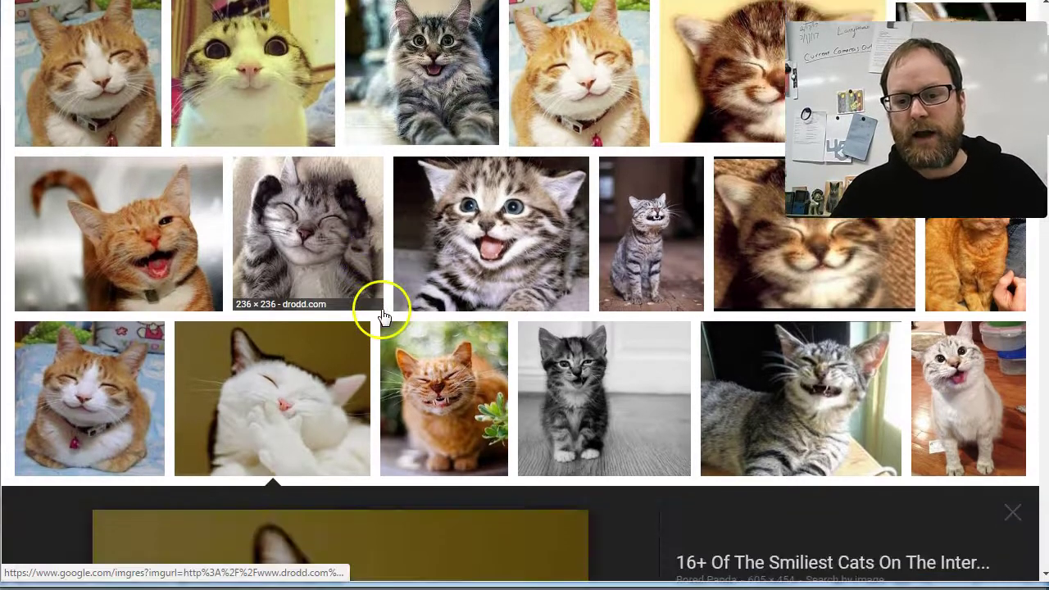
{"action": "scroll", "coordinate": [316, 352], "scroll_direction": "up", "scroll_amount": 1}
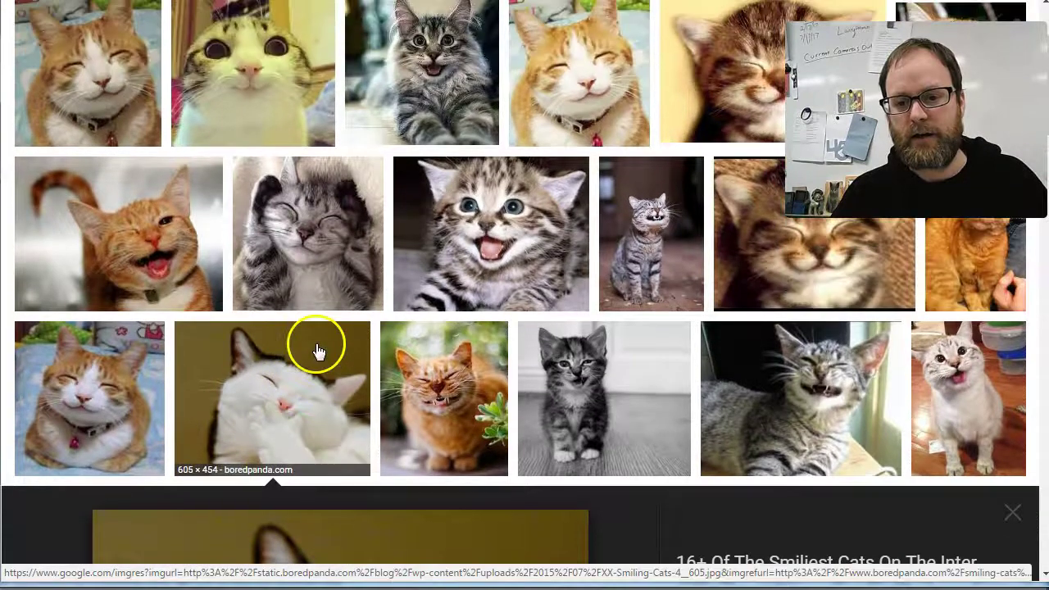
{"action": "scroll", "coordinate": [281, 385], "scroll_direction": "down", "scroll_amount": 2}
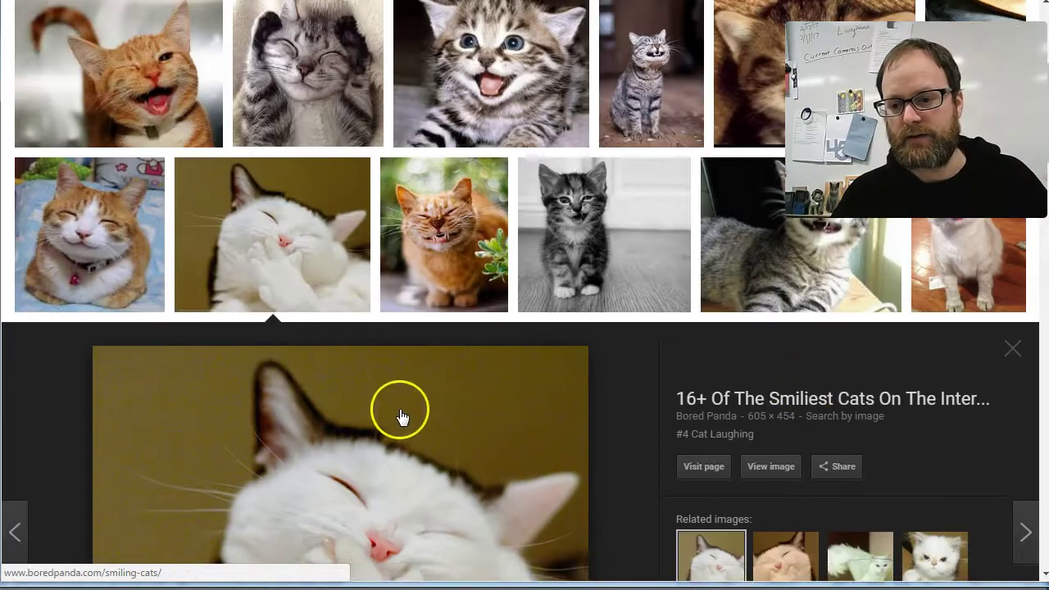
{"action": "scroll", "coordinate": [398, 419], "scroll_direction": "down", "scroll_amount": 3}
{"action": "scroll", "coordinate": [399, 418], "scroll_direction": "up", "scroll_amount": 6}
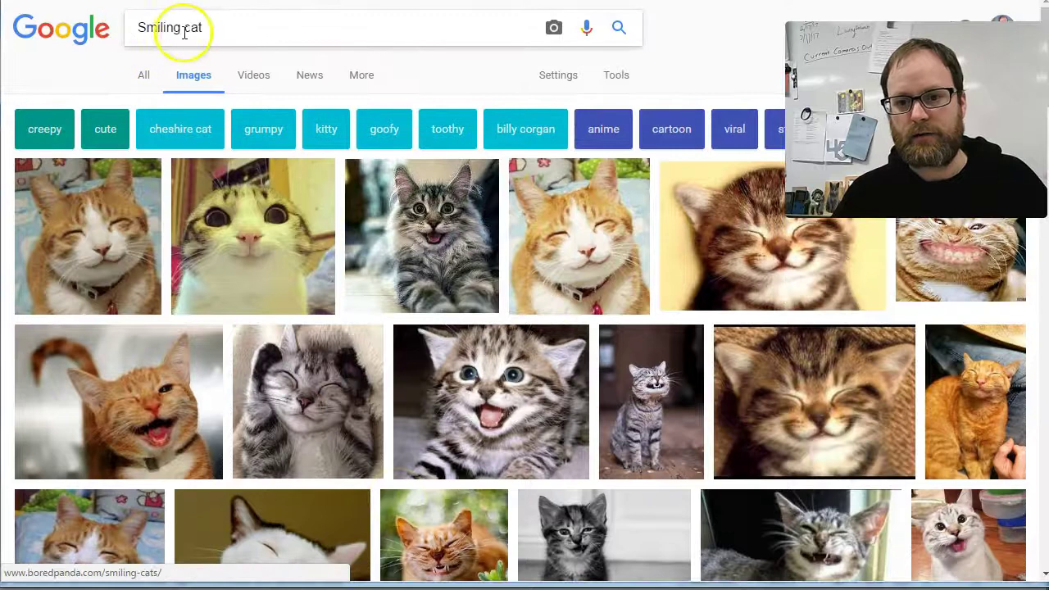
{"action": "scroll", "coordinate": [321, 256], "scroll_direction": "down", "scroll_amount": 5}
{"action": "scroll", "coordinate": [318, 251], "scroll_direction": "down", "scroll_amount": 2}
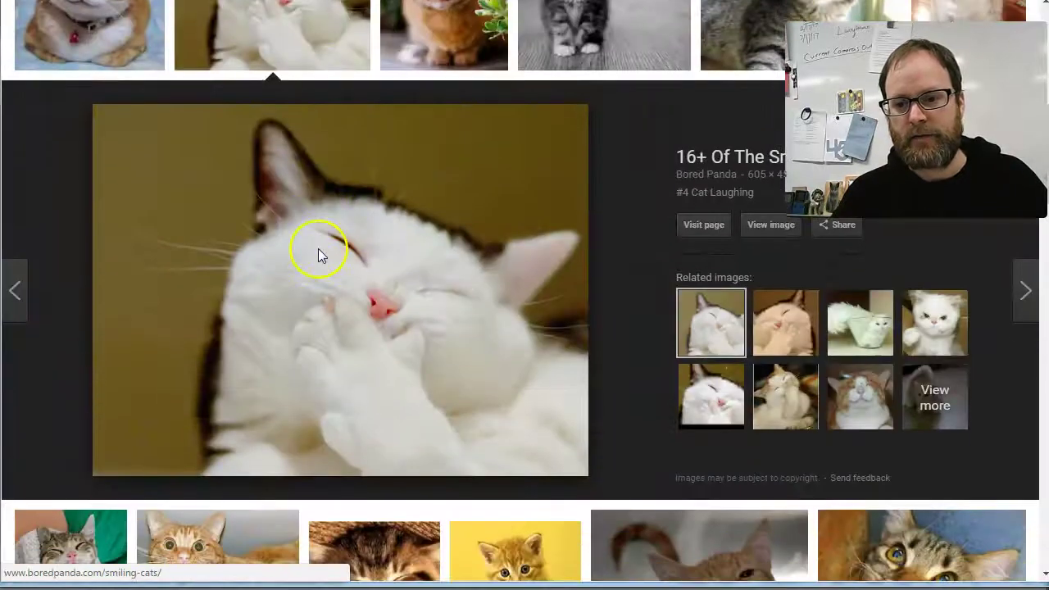
{"action": "right_click", "coordinate": [365, 276]}
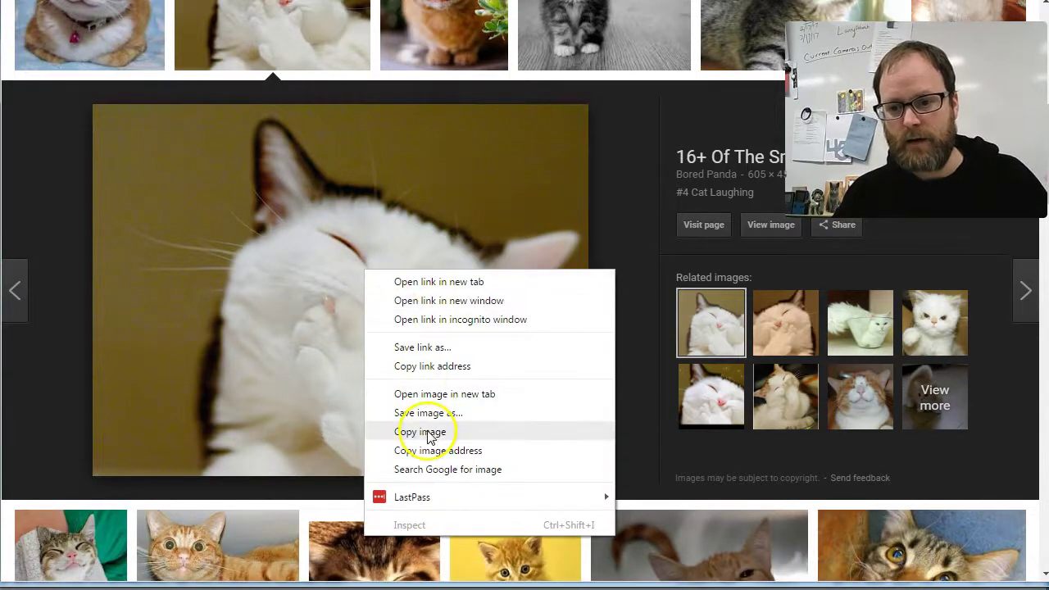
{"action": "right_click", "coordinate": [351, 207]}
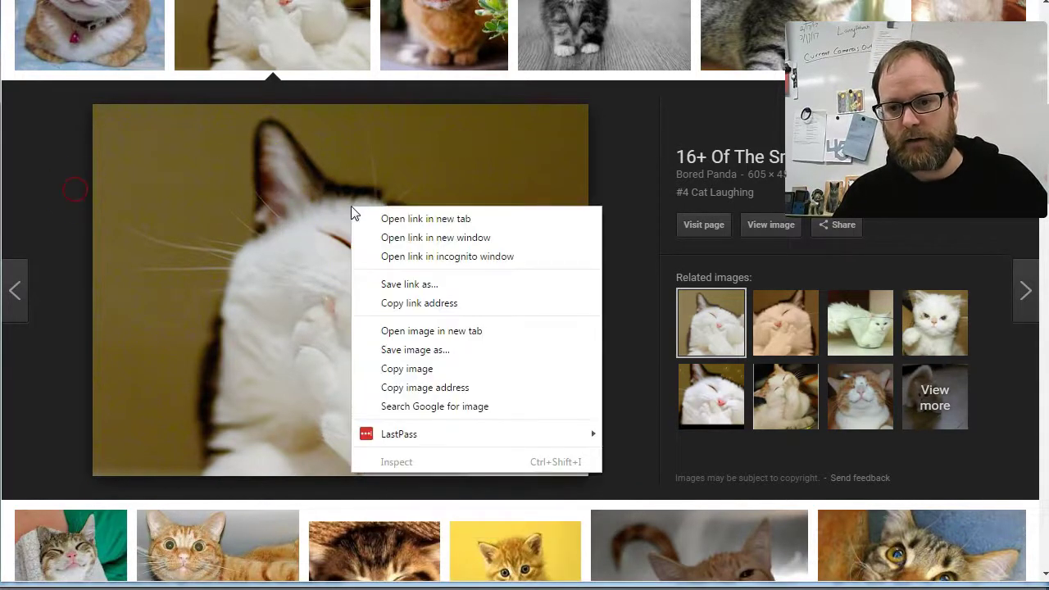
{"action": "left_click", "coordinate": [405, 371]}
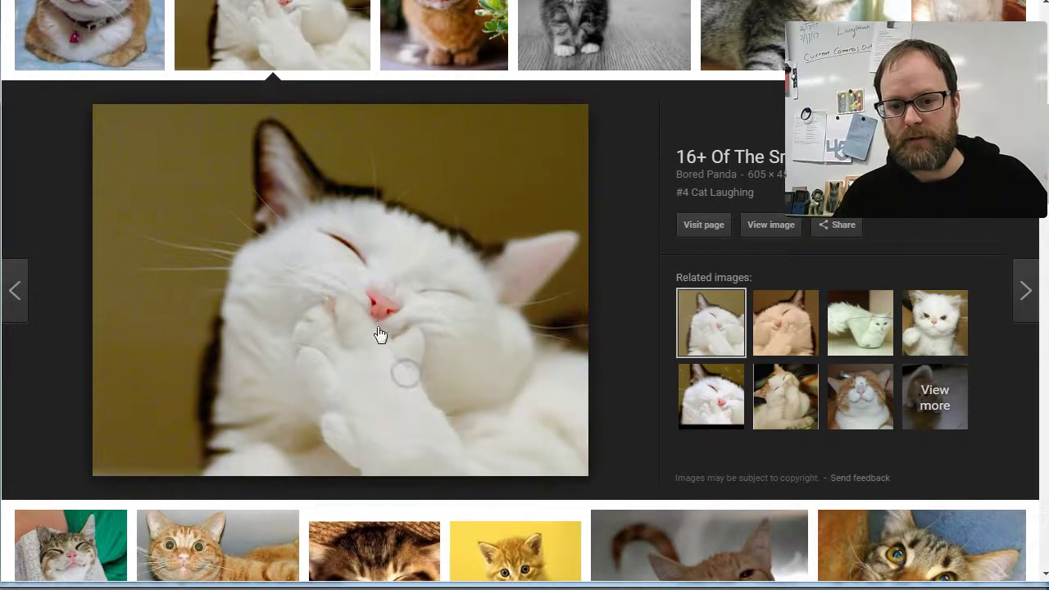
Step: Switch to paint.net, paste the copied cat picture into the blank image, and crop the canvas to it
{"action": "key", "text": "alt+Tab"}
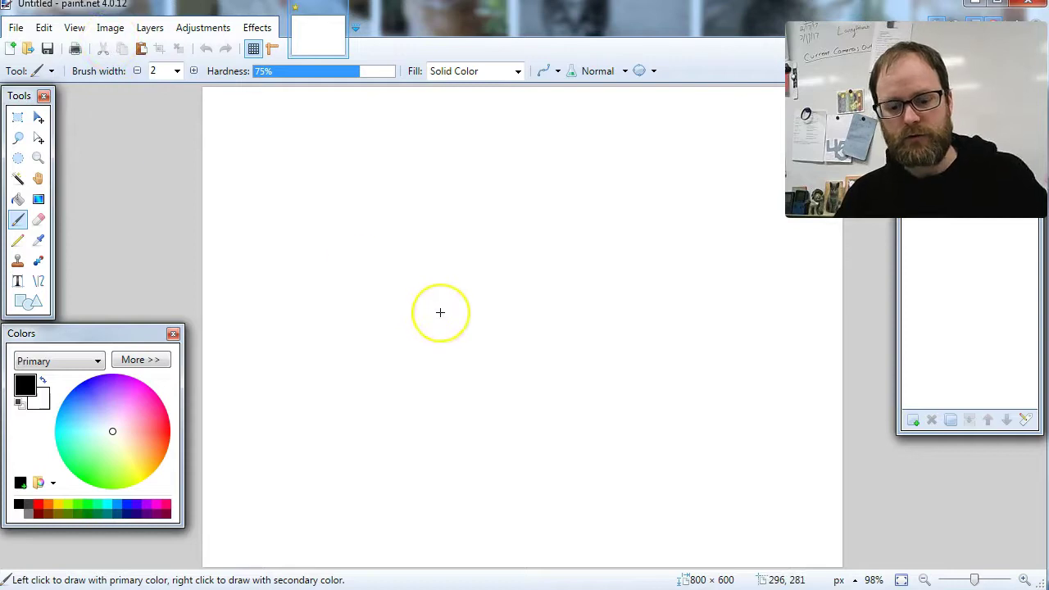
{"action": "left_click", "coordinate": [44, 27]}
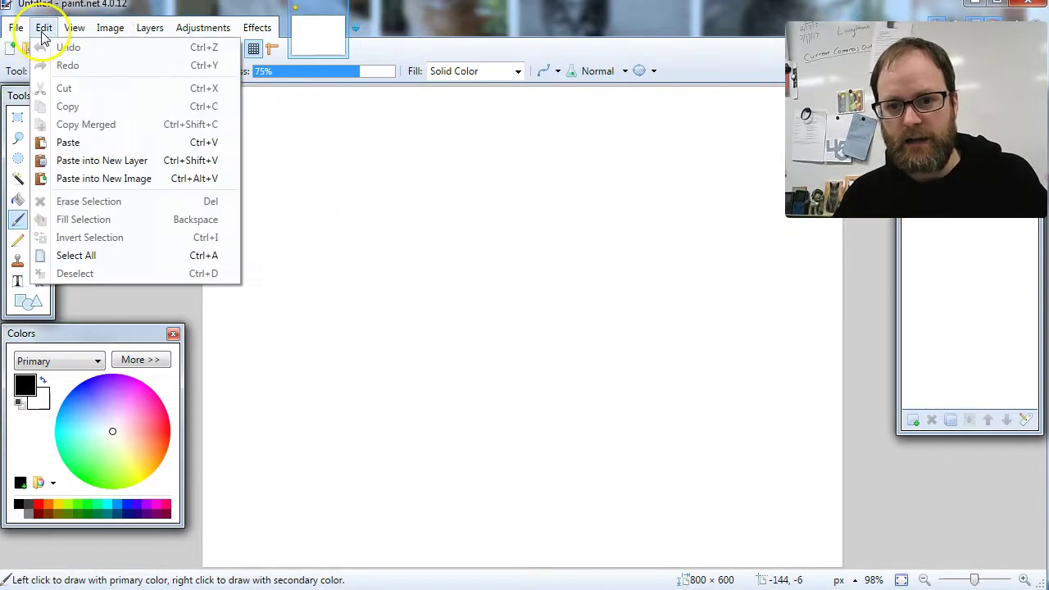
{"action": "left_click", "coordinate": [205, 143]}
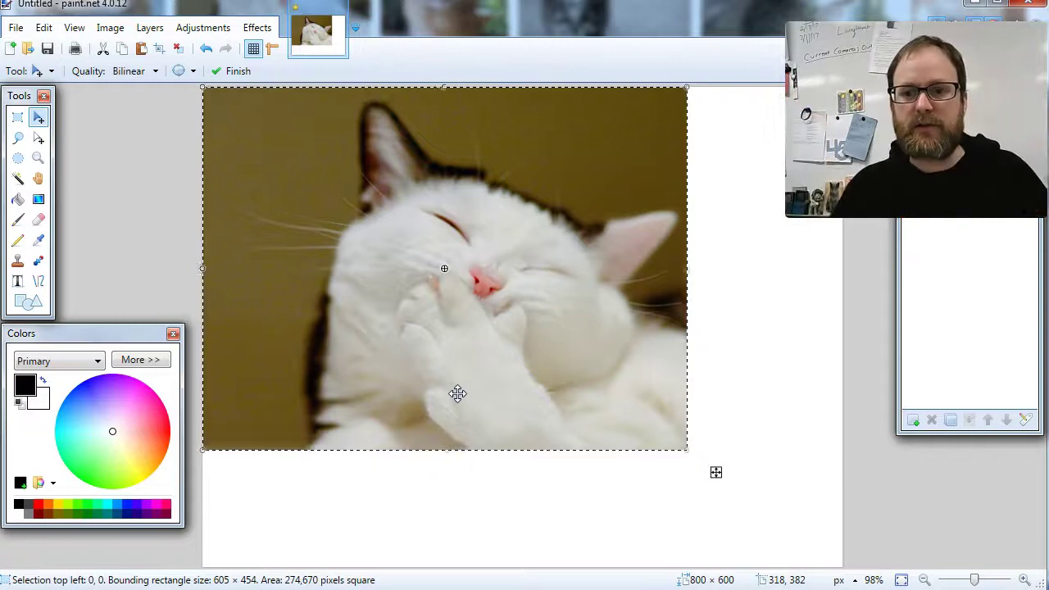
{"action": "left_click", "coordinate": [162, 51]}
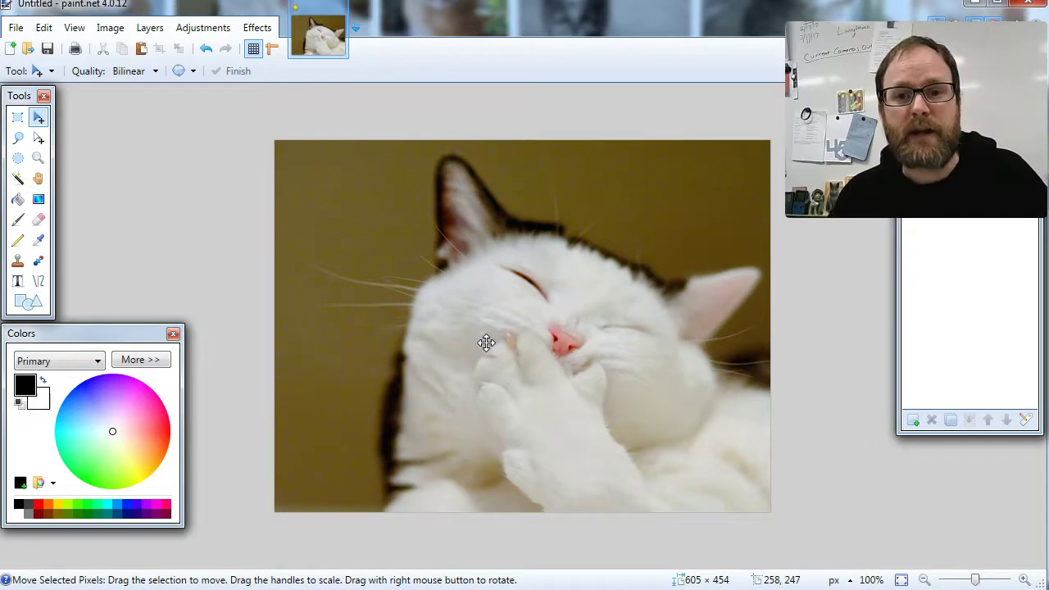
Step: Save the cropped cat picture as cat1 in JPEG format with quality 100 in the Paint folder
{"action": "left_click", "coordinate": [16, 27]}
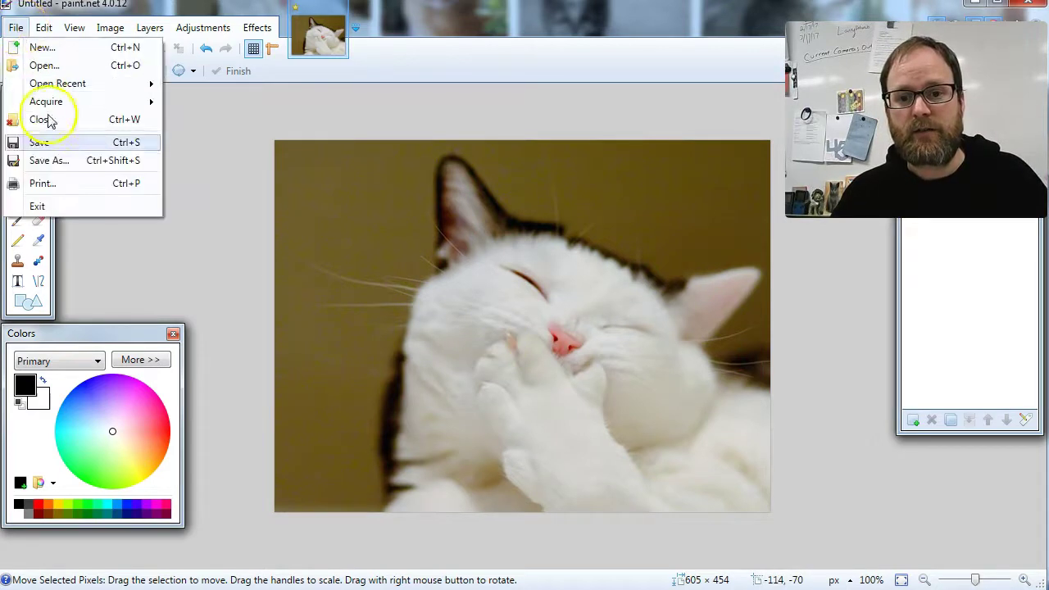
{"action": "left_click", "coordinate": [63, 166]}
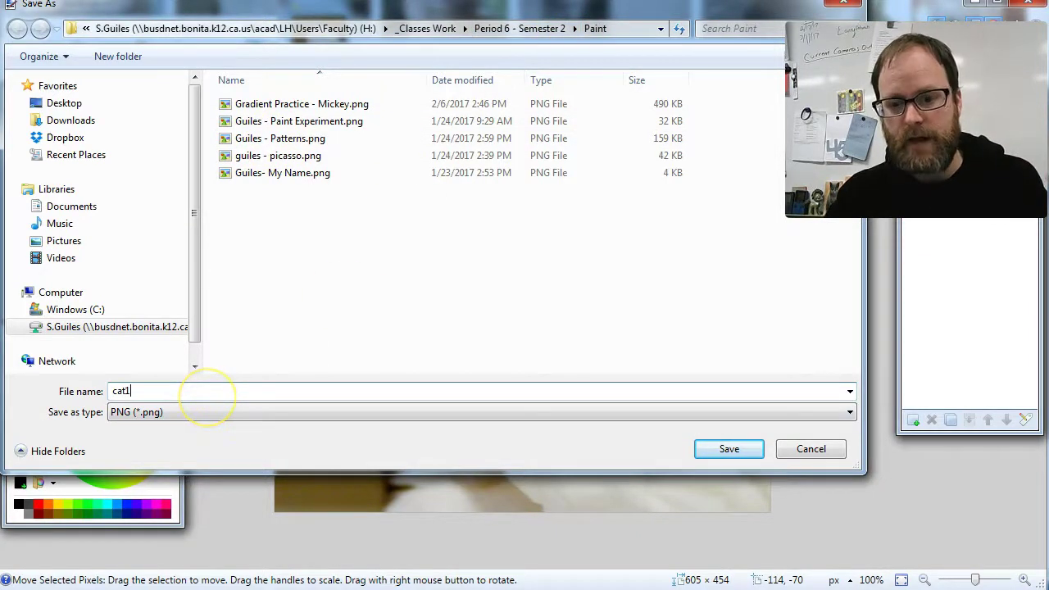
{"action": "left_click", "coordinate": [190, 413]}
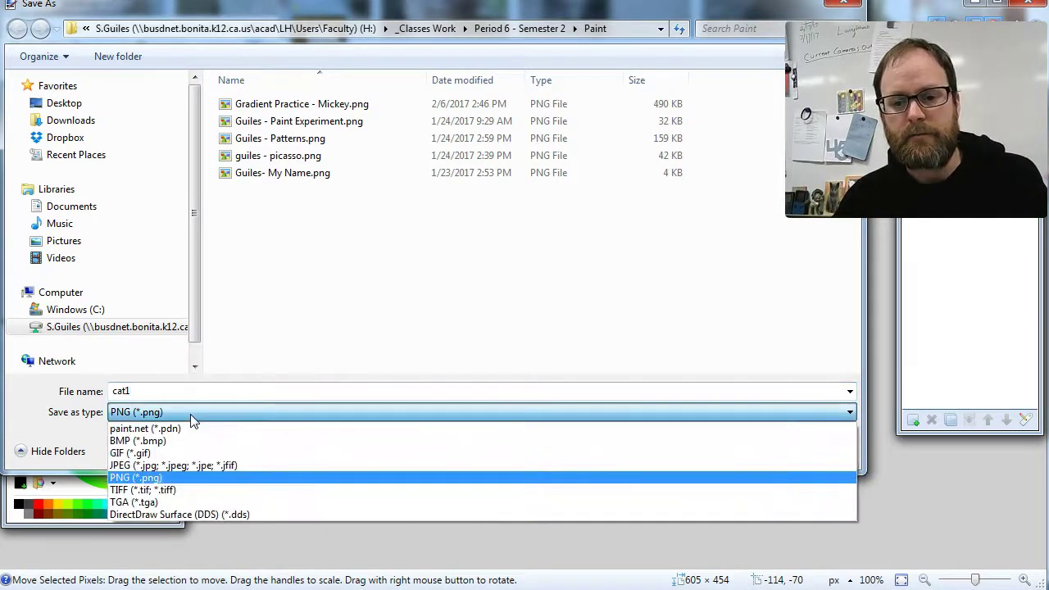
{"action": "left_click", "coordinate": [191, 466]}
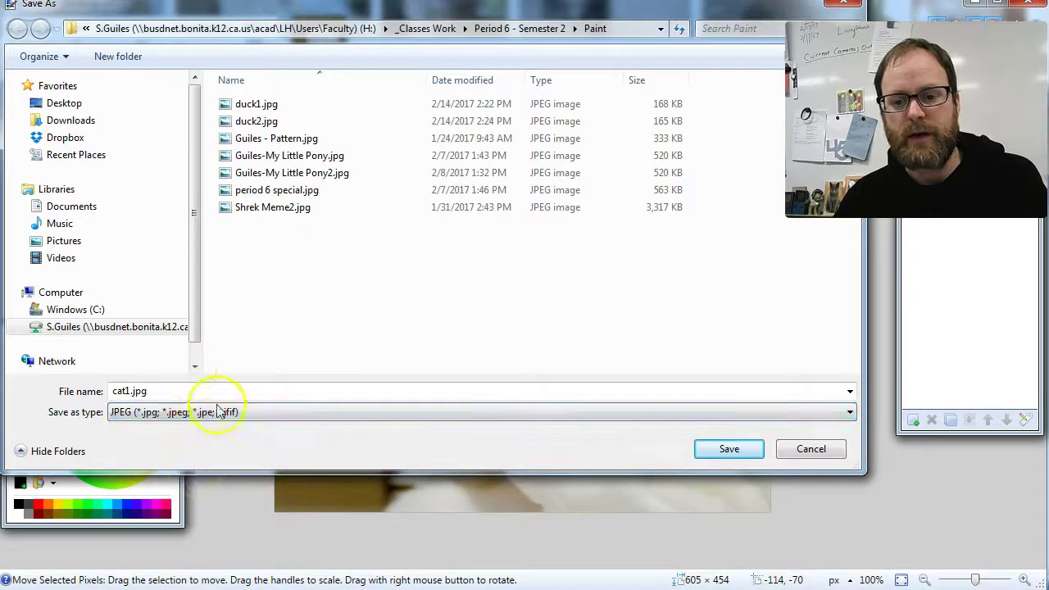
{"action": "left_click", "coordinate": [729, 449]}
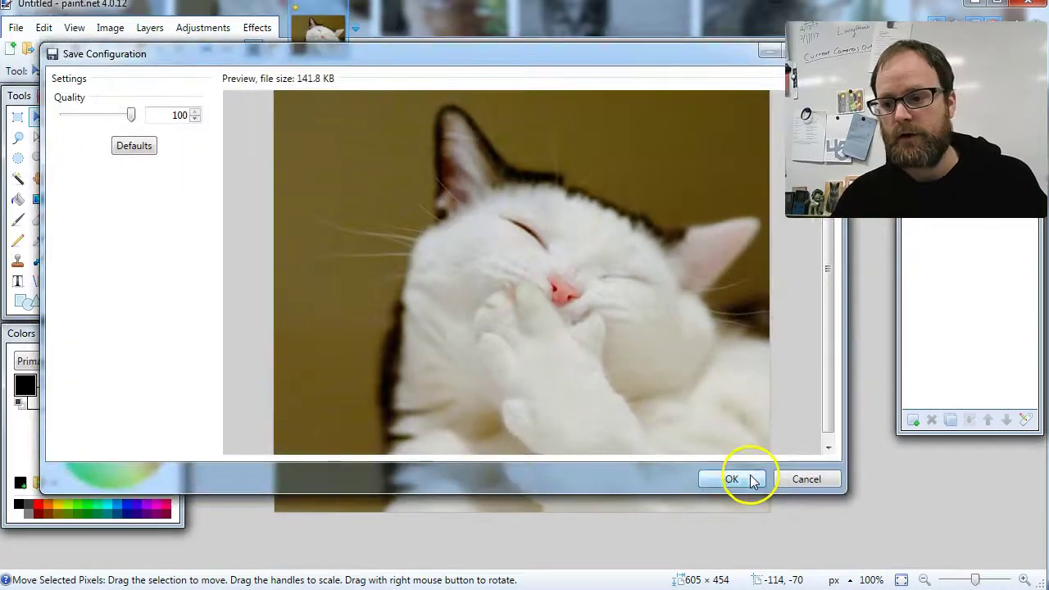
{"action": "left_click", "coordinate": [738, 476]}
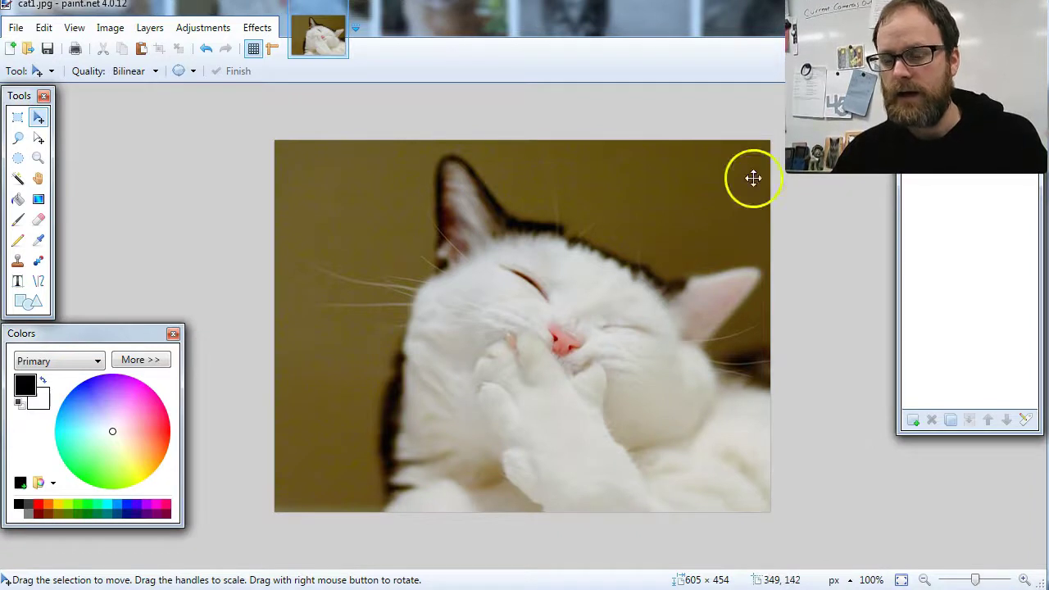
Step: Add a new layer above the Background and name it text
{"action": "left_click", "coordinate": [912, 420]}
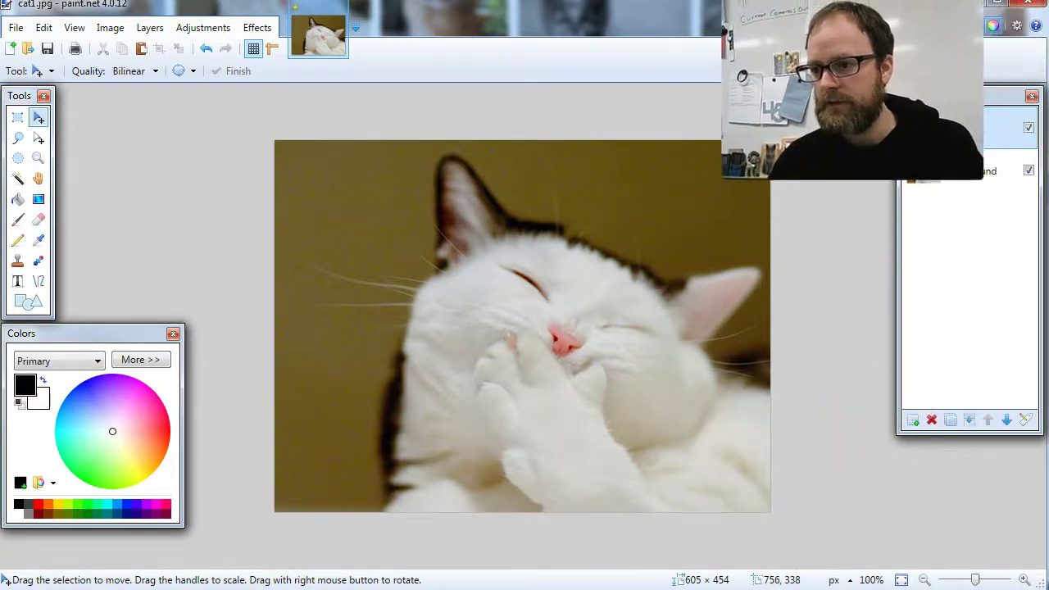
{"action": "left_click_drag", "start_coordinate": [956, 103], "coordinate": [938, 233]}
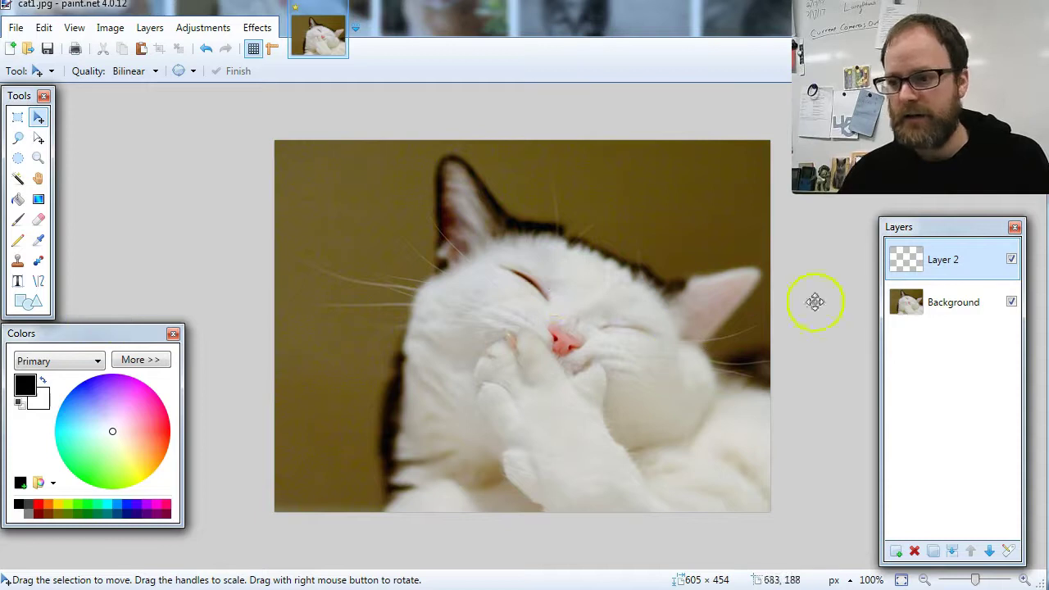
{"action": "double_click", "coordinate": [948, 262]}
{"action": "type", "text": "text"}
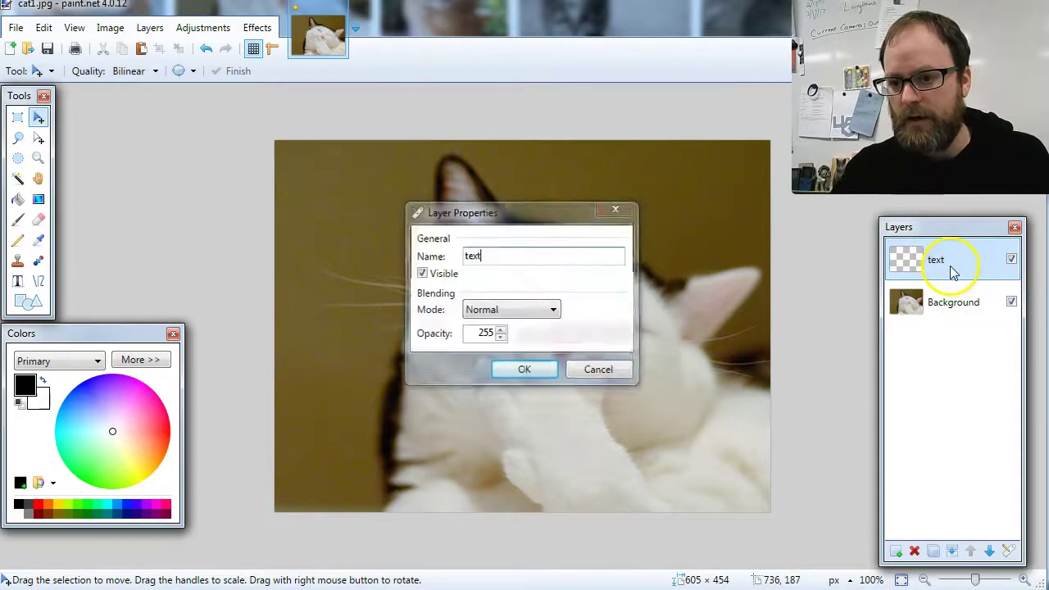
{"action": "key", "text": "Return"}
Step: Write I'VE GOT A SECRET on the text layer at size 96, with a line break after GOT
{"action": "left_click", "coordinate": [17, 280]}
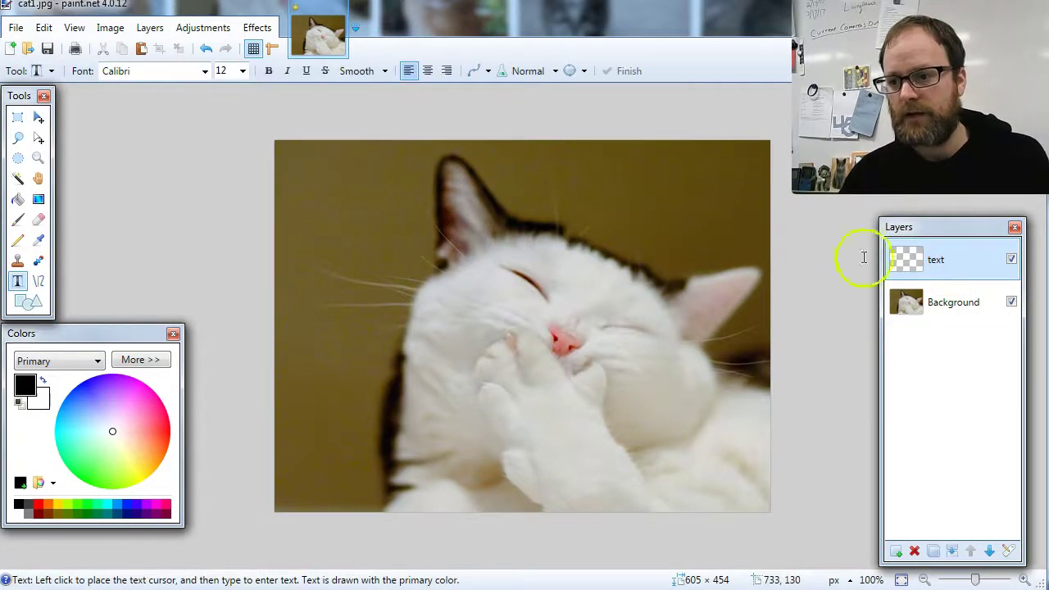
{"action": "left_click", "coordinate": [312, 206]}
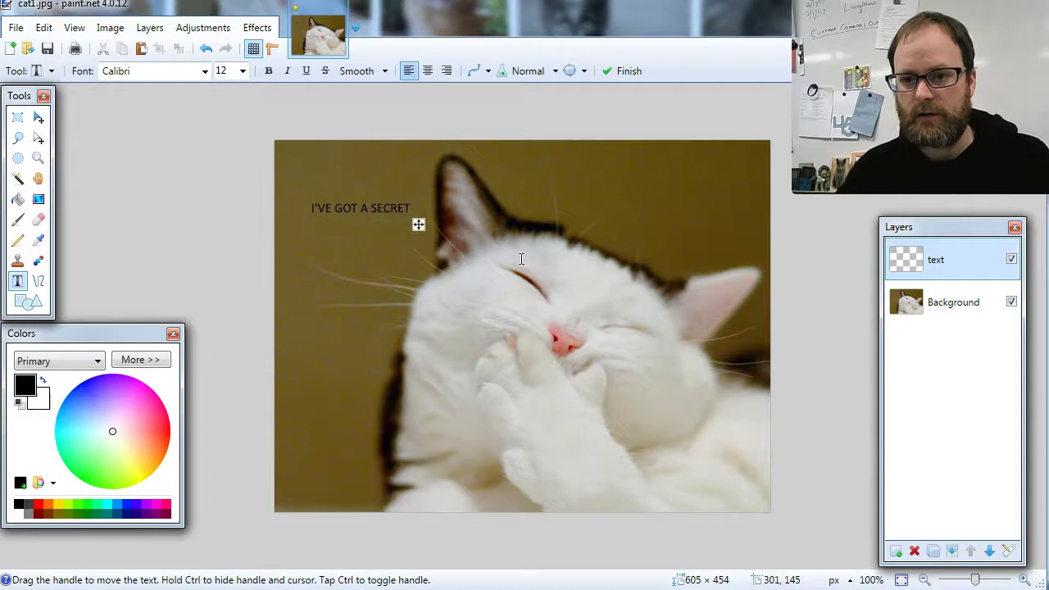
{"action": "left_click", "coordinate": [243, 71]}
{"action": "left_click", "coordinate": [228, 300]}
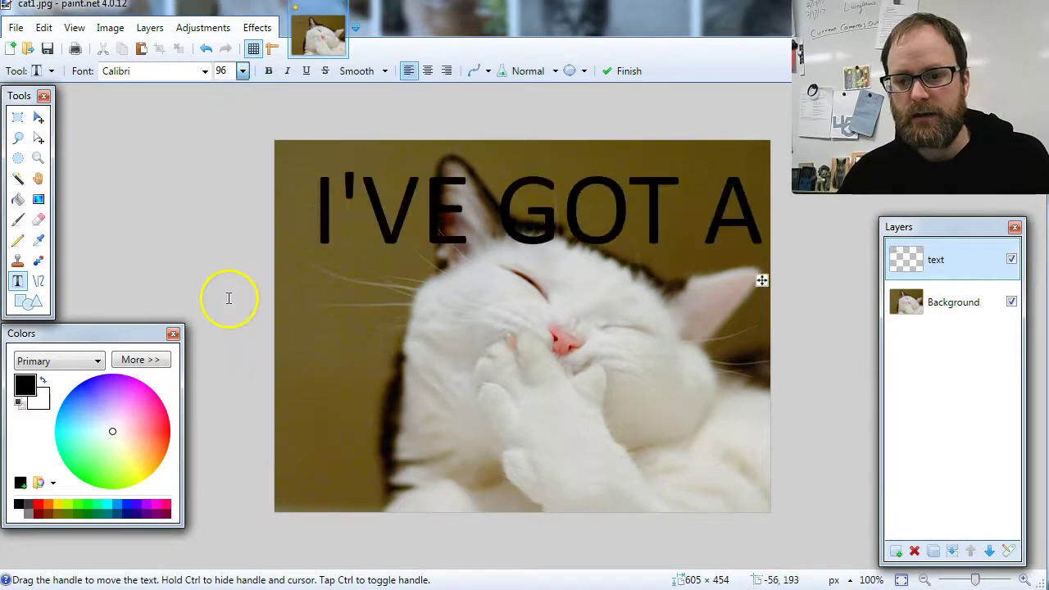
{"action": "left_click", "coordinate": [693, 199]}
{"action": "key", "text": "Return"}
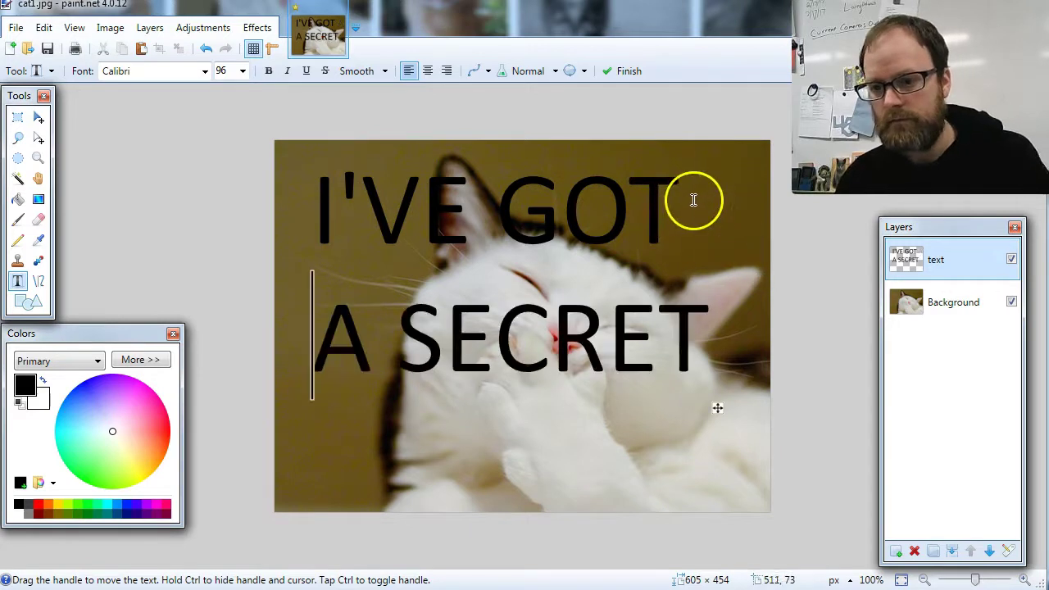
Step: Restyle the caption in pale green Cooper Black at size 50 and place it near the picture's upper-left corner
{"action": "left_click", "coordinate": [43, 381]}
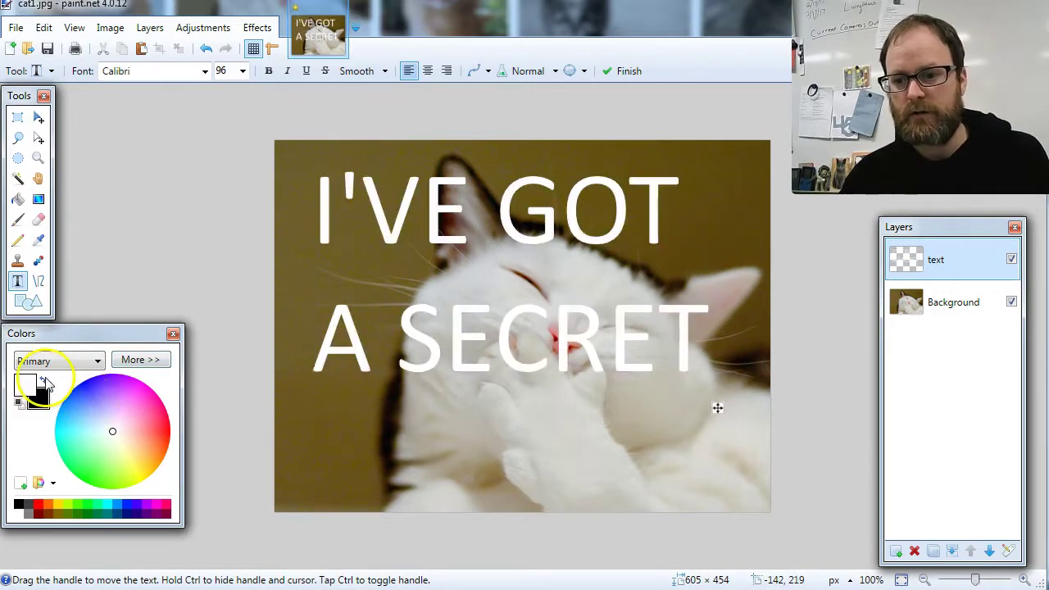
{"action": "left_click_drag", "start_coordinate": [101, 407], "coordinate": [107, 441]}
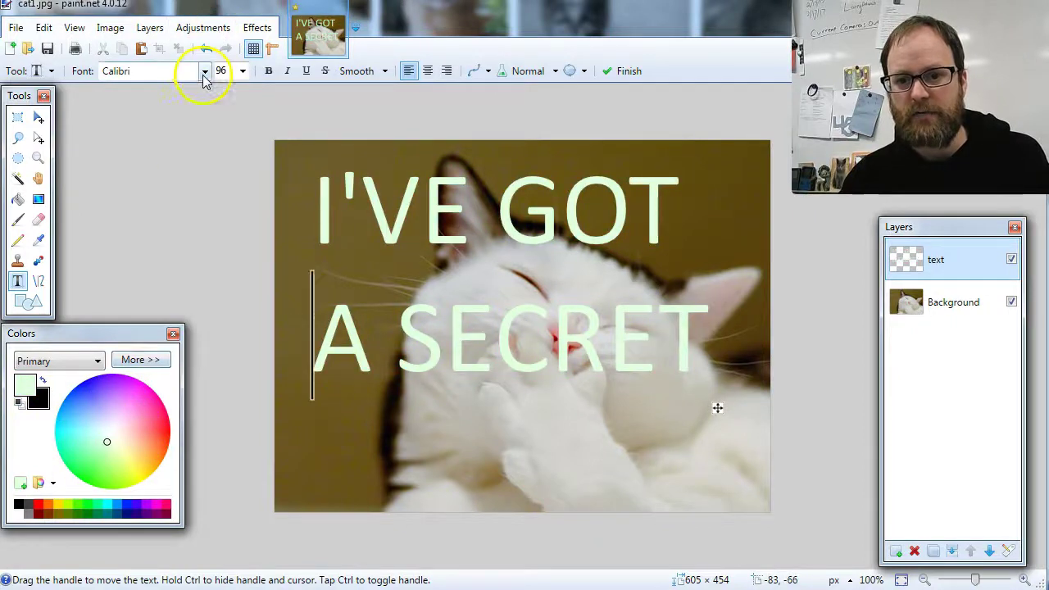
{"action": "left_click", "coordinate": [204, 71]}
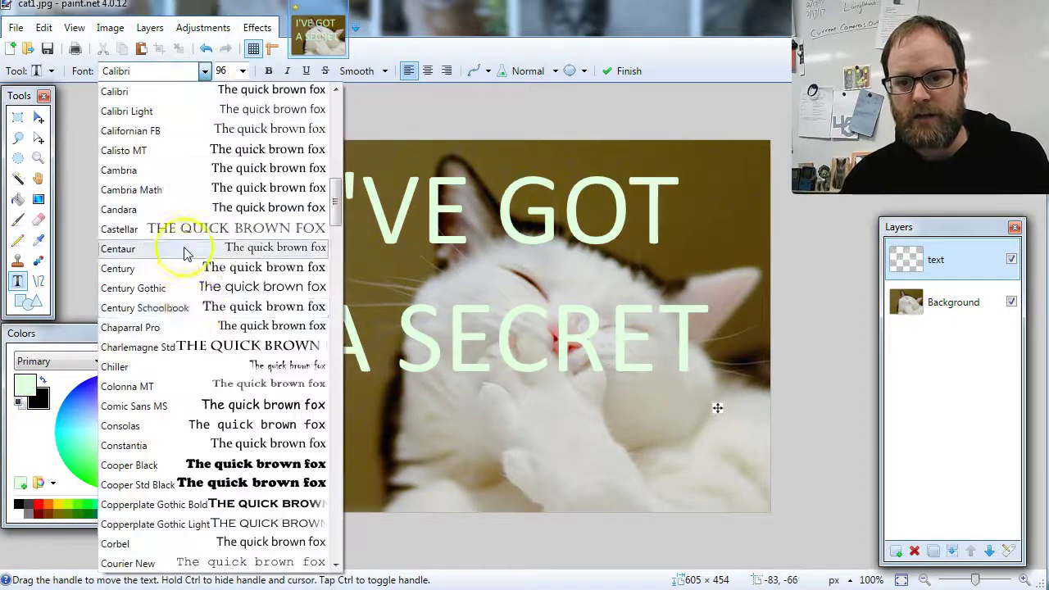
{"action": "left_click", "coordinate": [270, 470]}
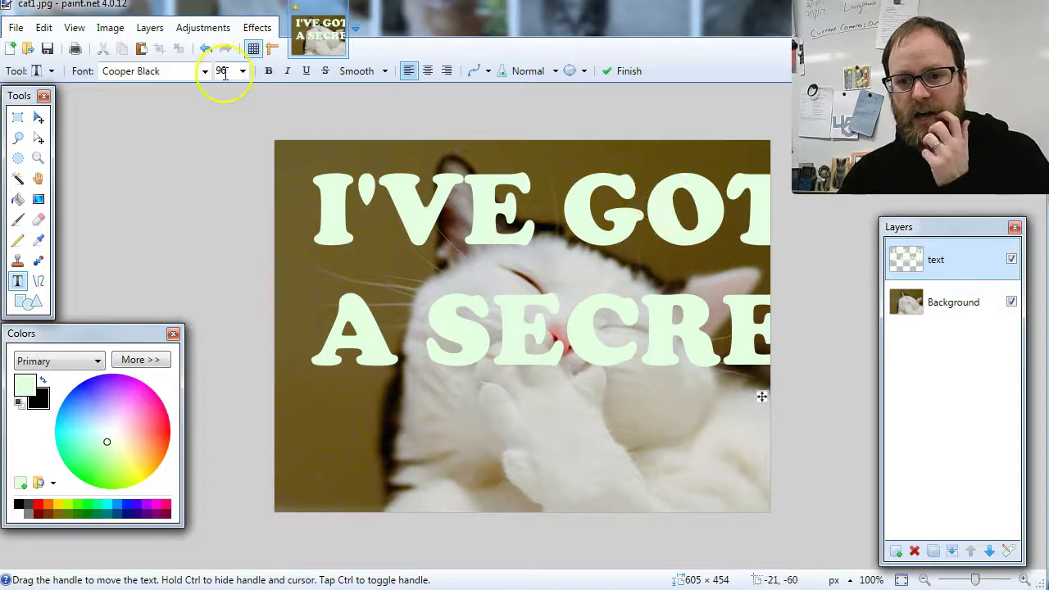
{"action": "type", "text": "50"}
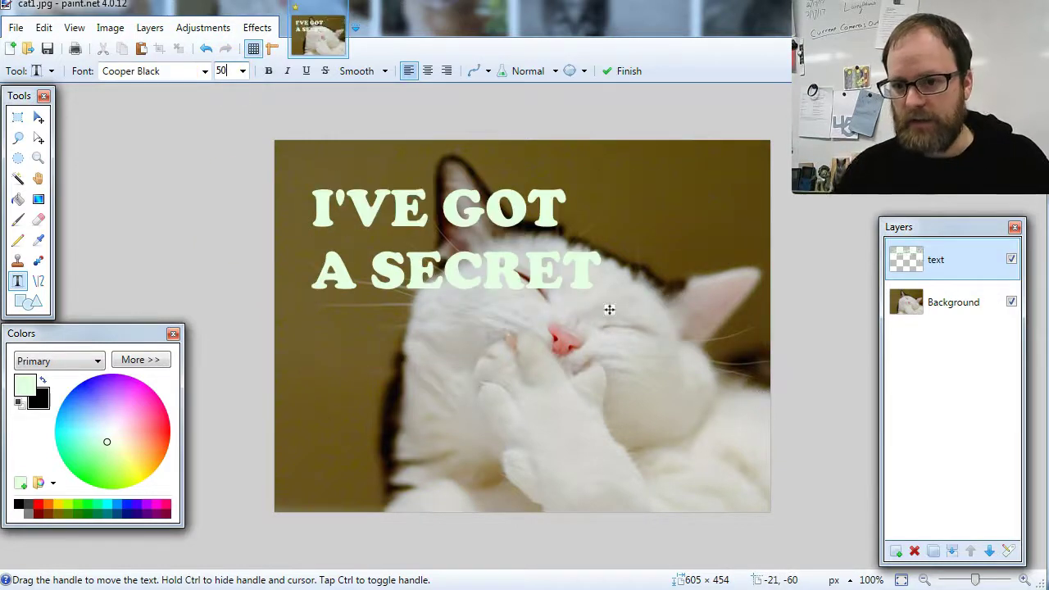
{"action": "left_click_drag", "start_coordinate": [606, 310], "coordinate": [593, 281]}
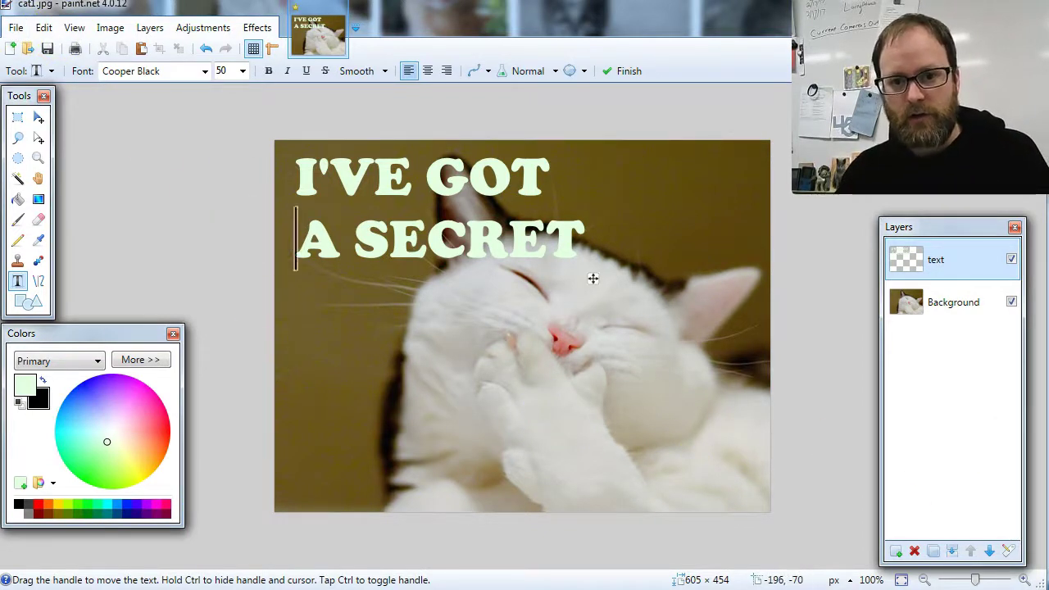
Step: Save the captioned picture as a separate JPEG named CAT2 in the Paint folder, flattening the layers
{"action": "left_click", "coordinate": [19, 28]}
{"action": "left_click", "coordinate": [77, 161]}
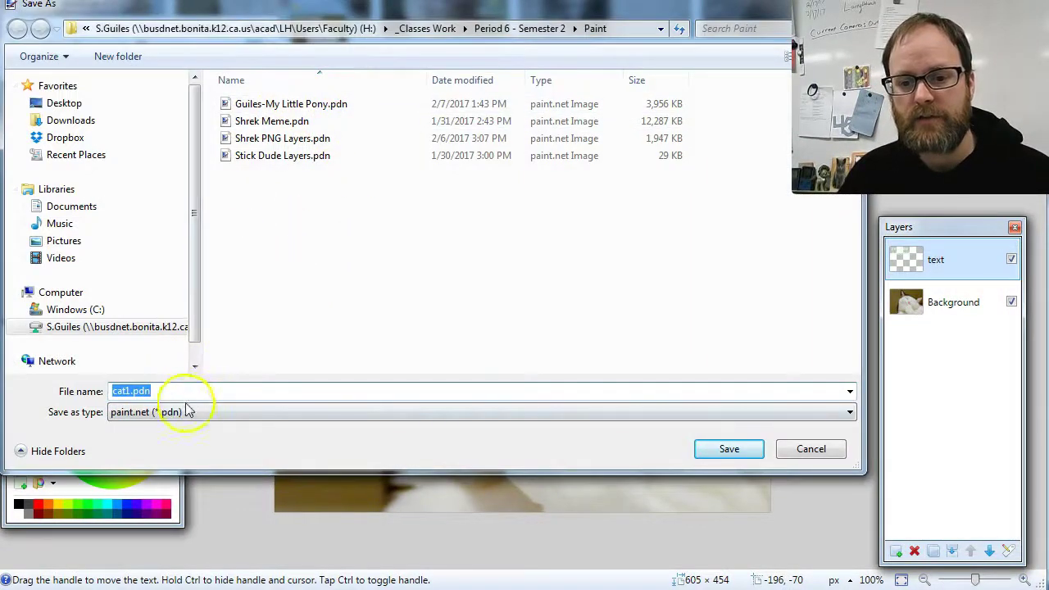
{"action": "left_click", "coordinate": [186, 412]}
{"action": "left_click", "coordinate": [188, 462]}
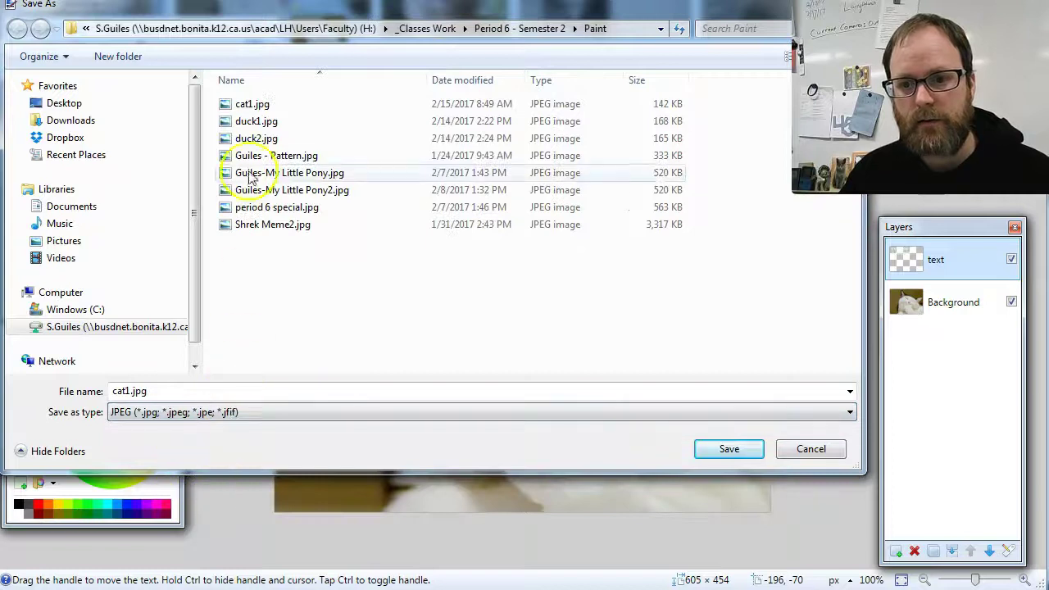
{"action": "left_click", "coordinate": [135, 392]}
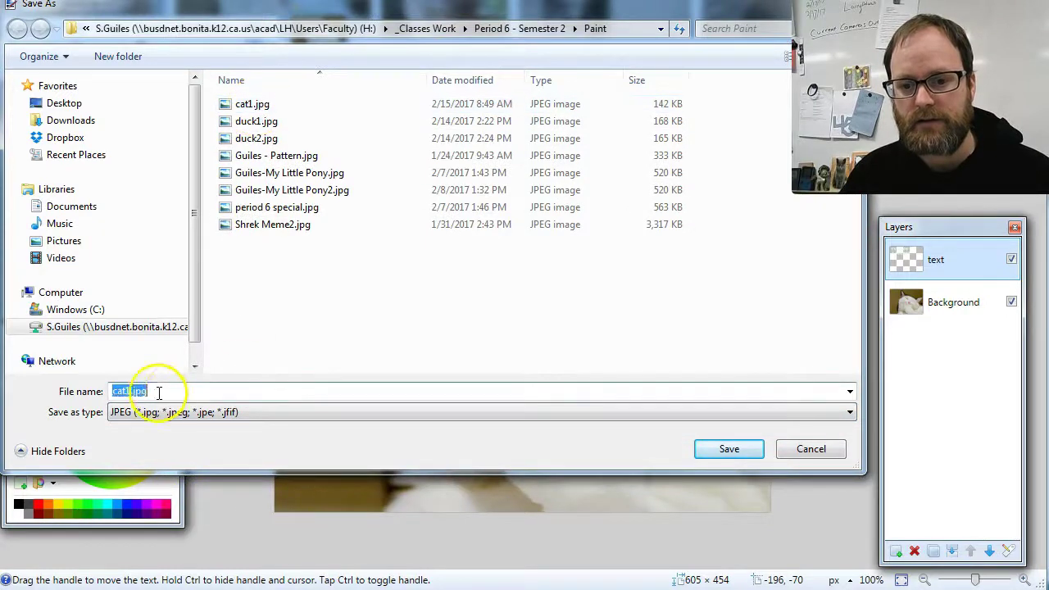
{"action": "type", "text": "CAT2"}
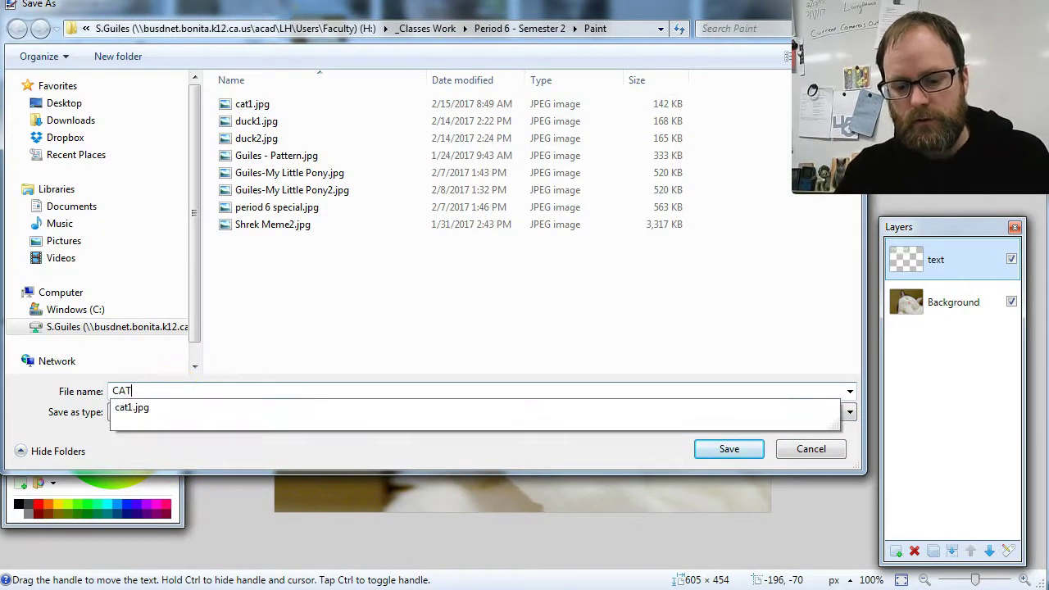
{"action": "left_click", "coordinate": [728, 447]}
{"action": "left_click", "coordinate": [731, 480]}
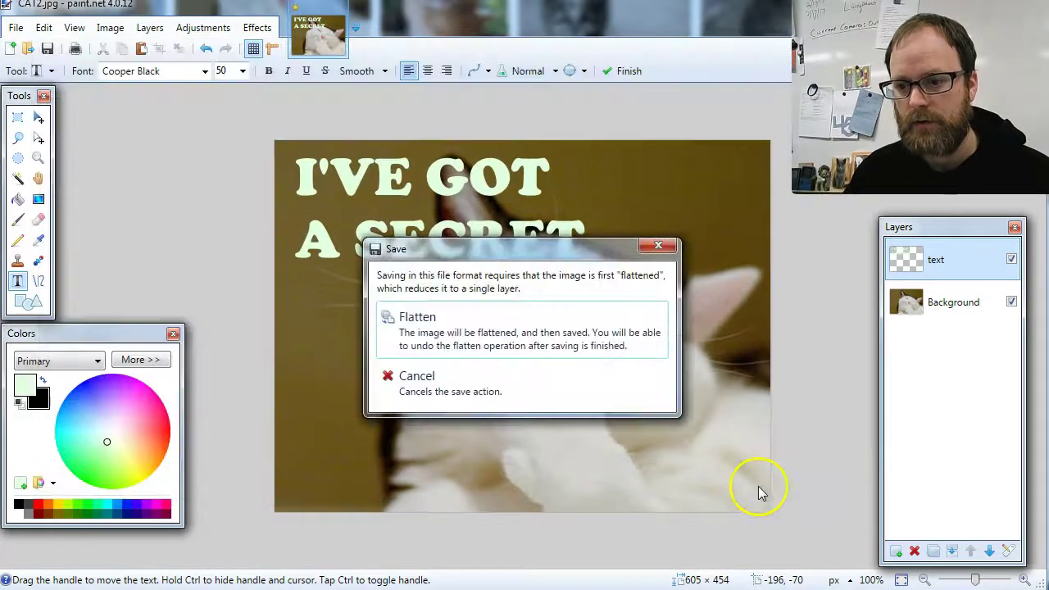
{"action": "left_click", "coordinate": [471, 323]}
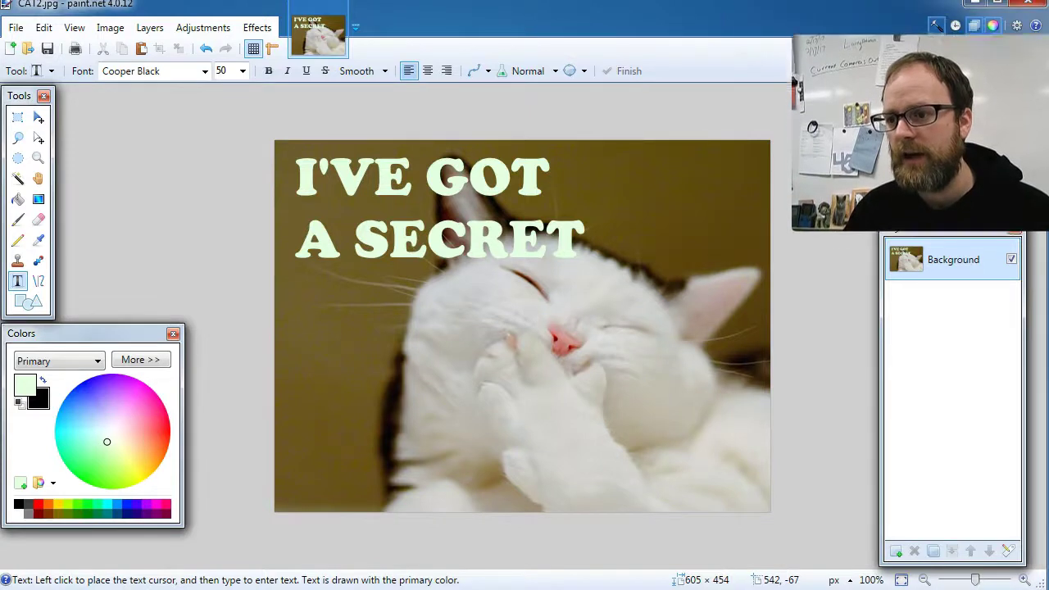
Step: Minimize paint.net and launch Pivot Animator from its desktop shortcut
{"action": "left_click", "coordinate": [976, 6]}
{"action": "left_click_drag", "start_coordinate": [1, 307], "coordinate": [275, 305]}
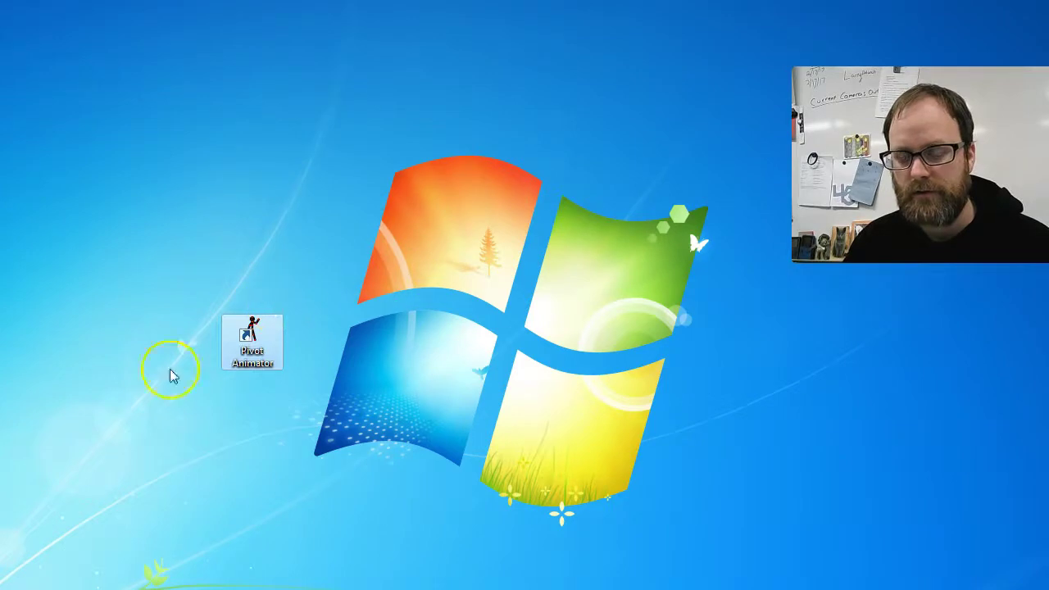
{"action": "double_click", "coordinate": [252, 338]}
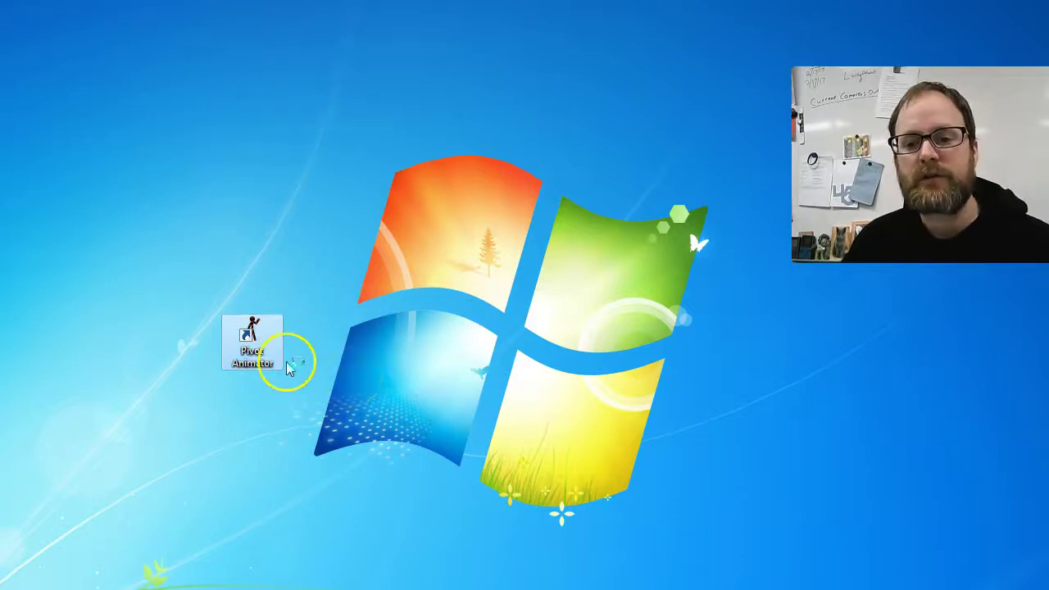
{"action": "double_click", "coordinate": [252, 336]}
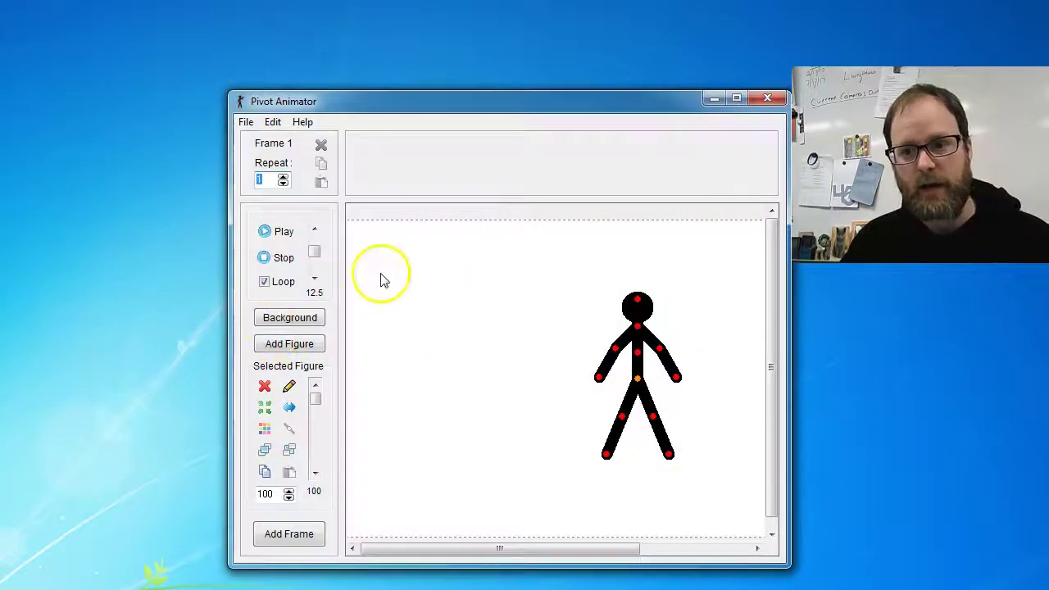
Step: Delete the default stick figure from the first frame and enlarge the Pivot Animator window
{"action": "left_click_drag", "start_coordinate": [366, 104], "coordinate": [298, 54]}
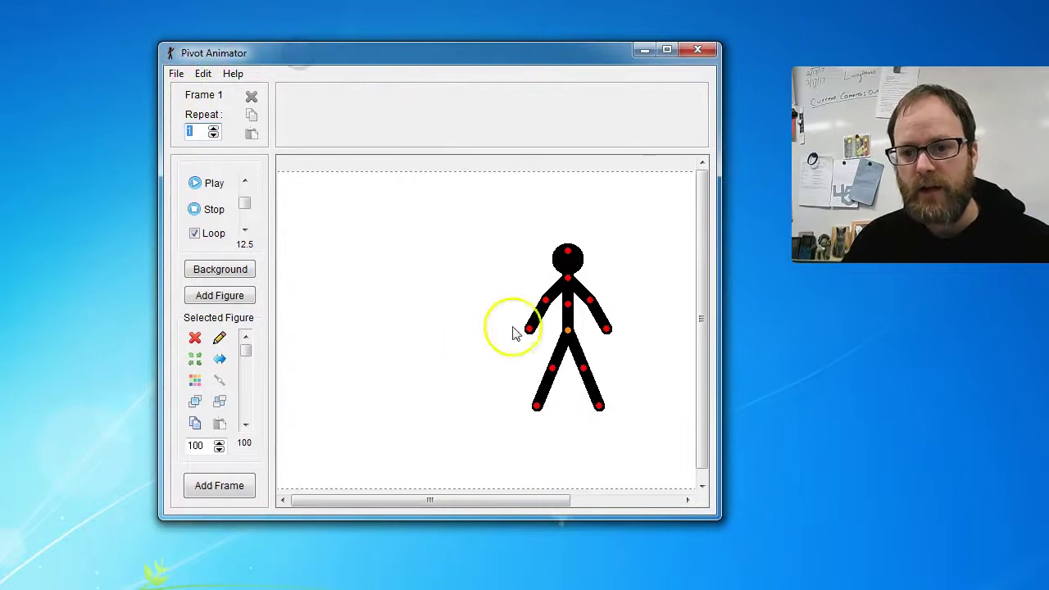
{"action": "left_click", "coordinate": [195, 337]}
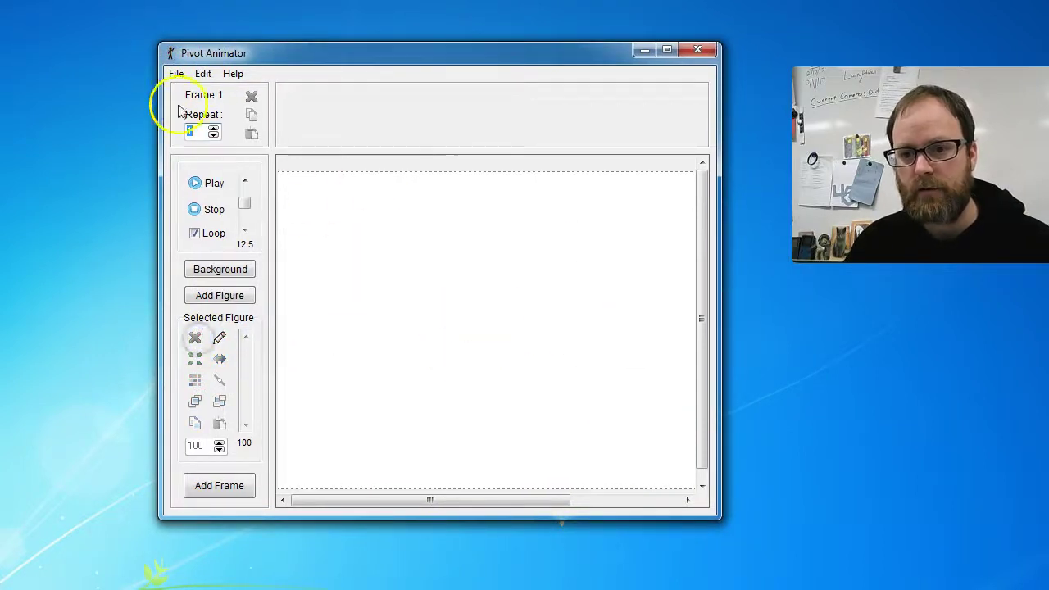
{"action": "left_click_drag", "start_coordinate": [717, 513], "coordinate": [978, 556]}
Step: Load cat1.jpg from the Period 6 - Semester 2 Paint folder as background, matching the animation dimensions to the image
{"action": "left_click", "coordinate": [177, 73]}
{"action": "left_click", "coordinate": [232, 176]}
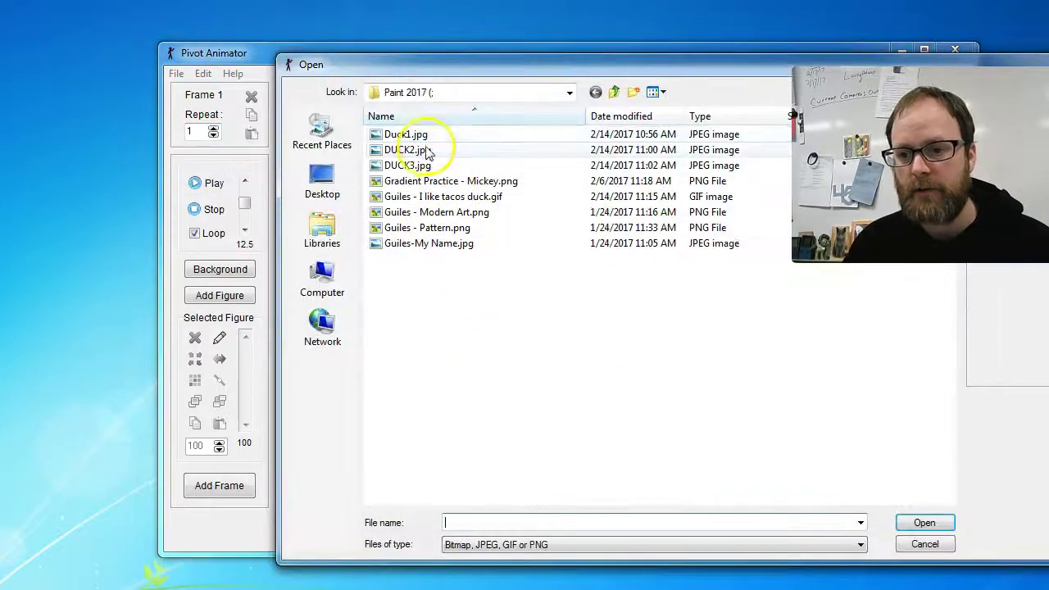
{"action": "left_click", "coordinate": [571, 93]}
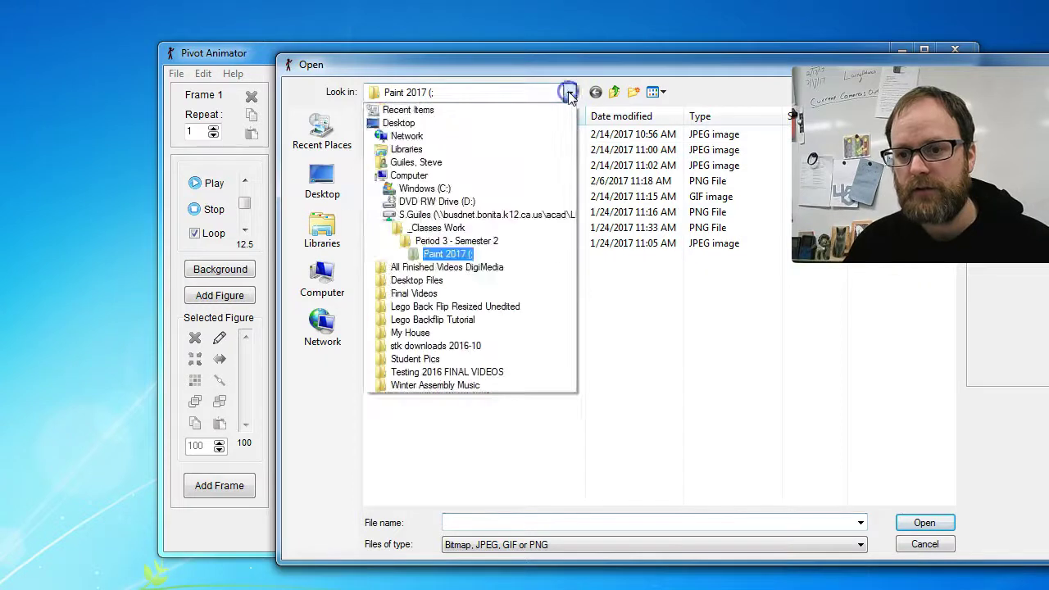
{"action": "left_click", "coordinate": [480, 229]}
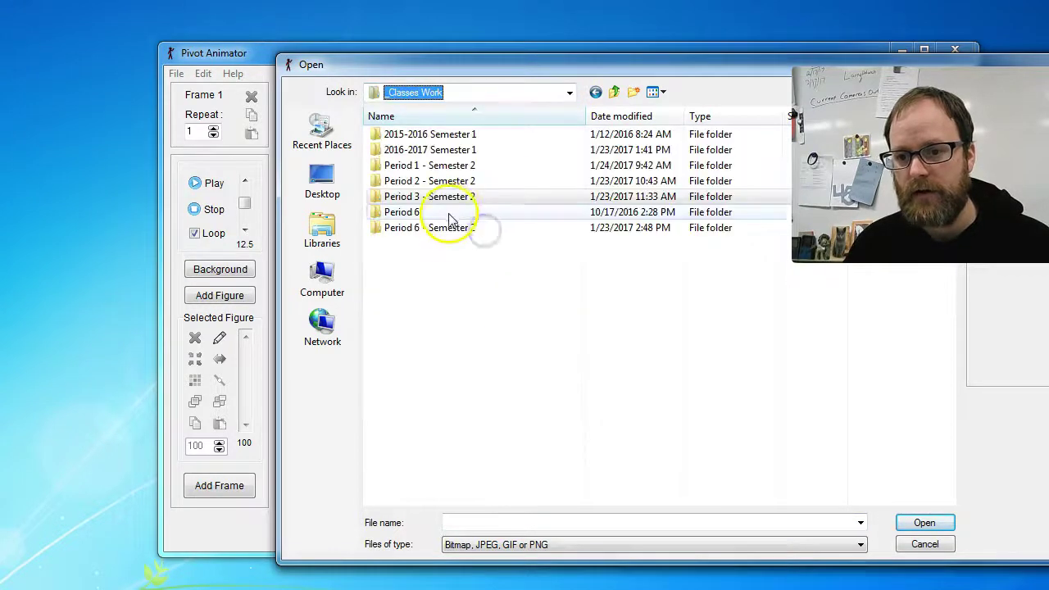
{"action": "double_click", "coordinate": [443, 230]}
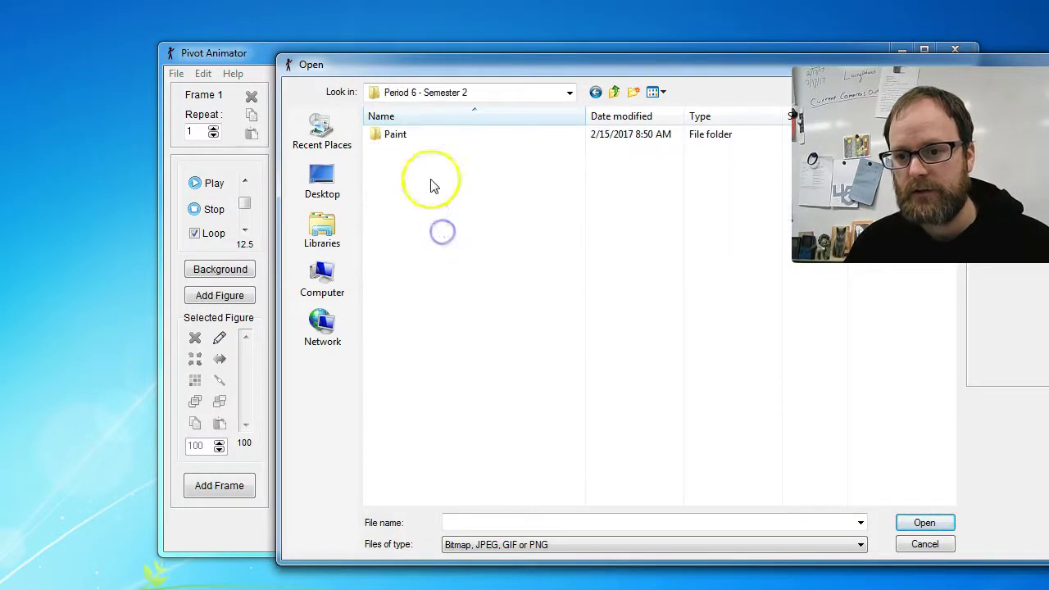
{"action": "double_click", "coordinate": [401, 136]}
{"action": "left_click", "coordinate": [398, 134]}
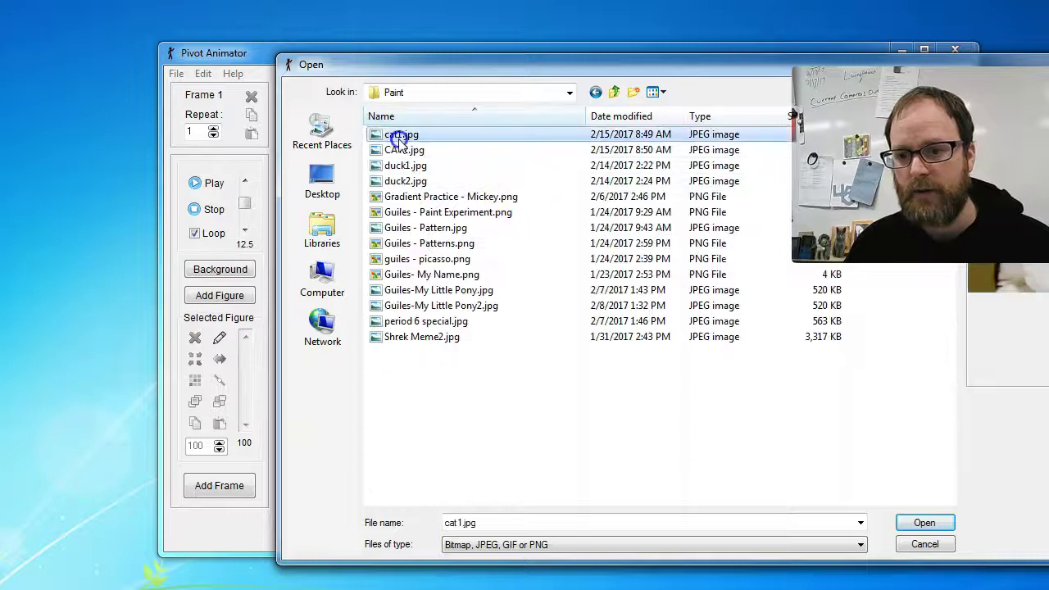
{"action": "left_click", "coordinate": [908, 522]}
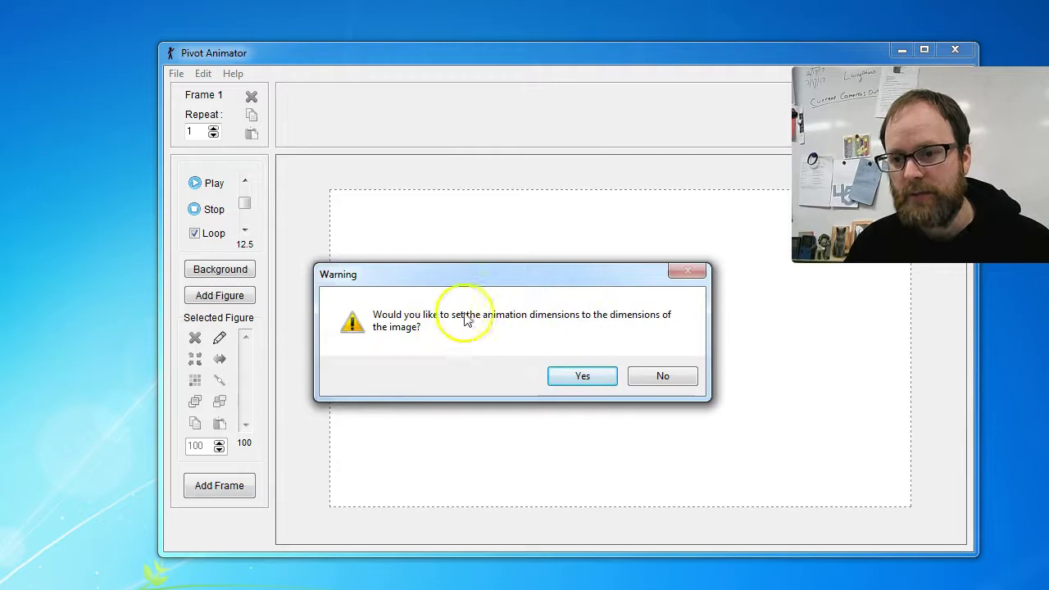
{"action": "left_click", "coordinate": [578, 376]}
Step: Reposition and enlarge the window, and add six frames of the uncaptioned cat
{"action": "left_click_drag", "start_coordinate": [529, 59], "coordinate": [419, 44]}
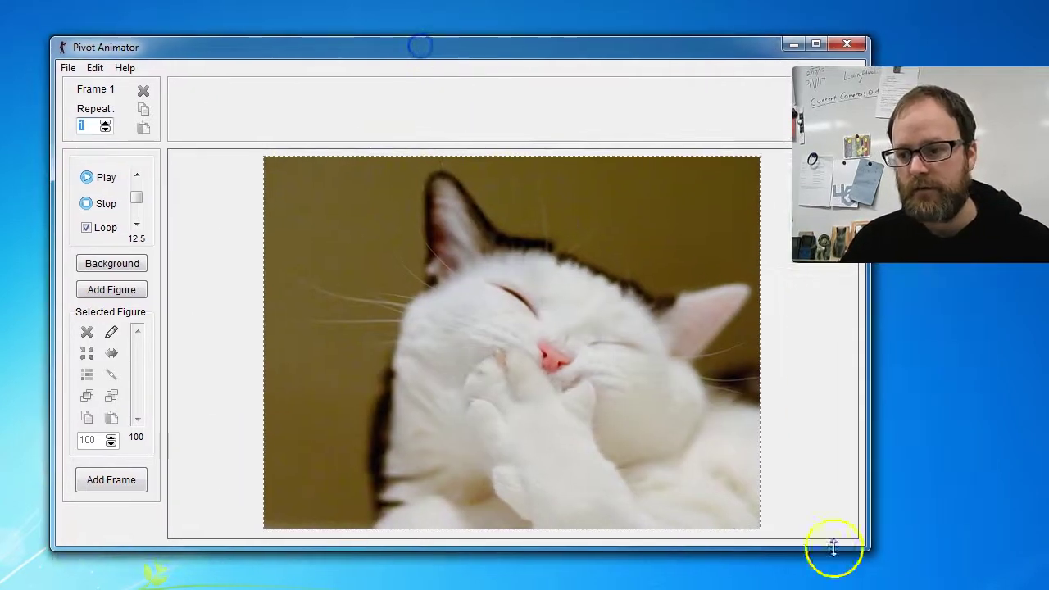
{"action": "left_click_drag", "start_coordinate": [861, 550], "coordinate": [964, 565]}
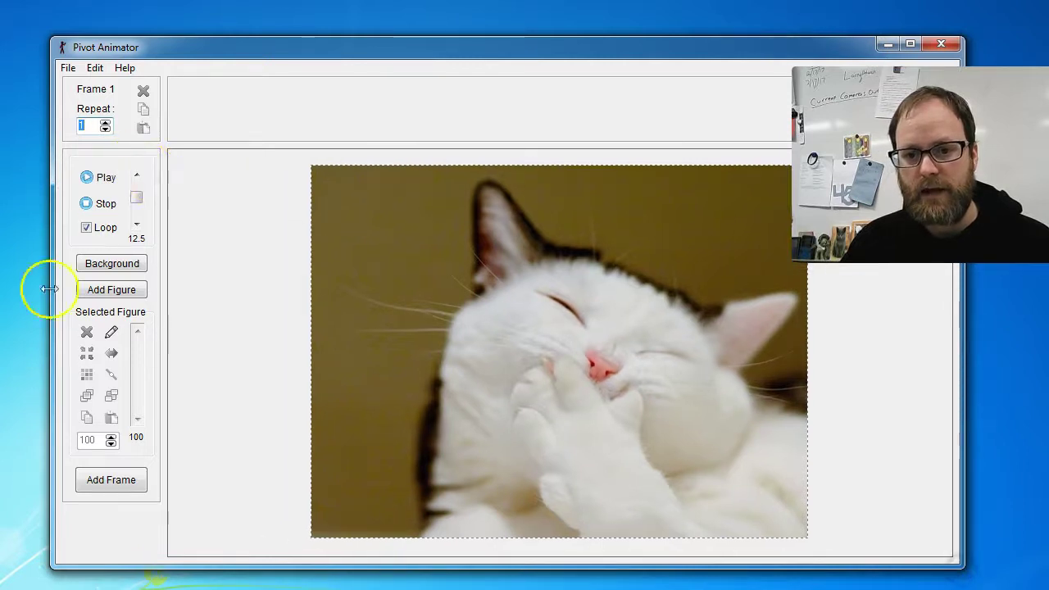
{"action": "left_click", "coordinate": [127, 487]}
{"action": "left_click", "coordinate": [127, 488]}
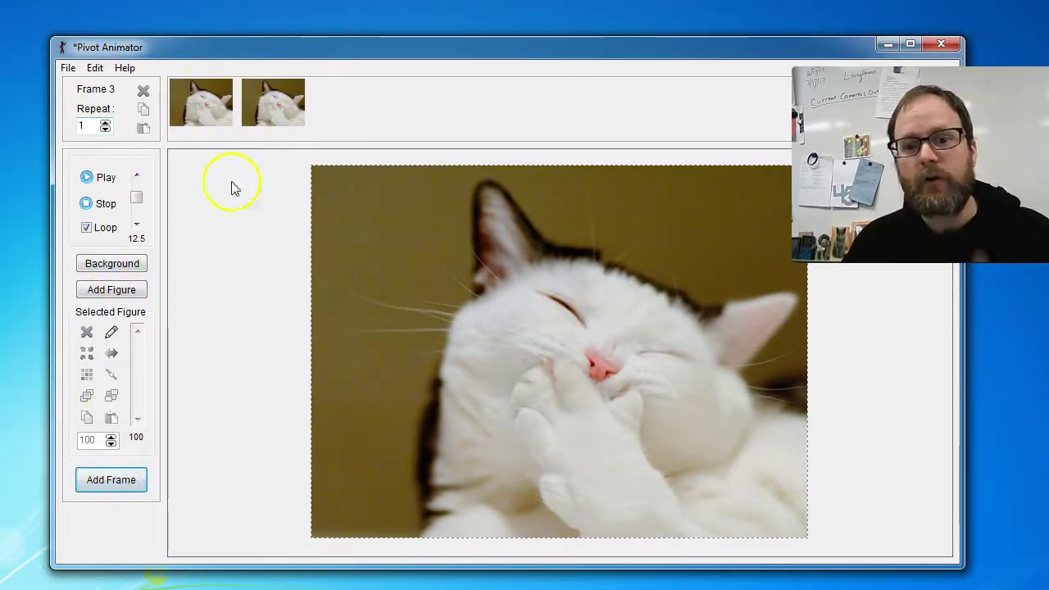
{"action": "left_click", "coordinate": [109, 481]}
{"action": "left_click", "coordinate": [109, 481]}
{"action": "left_click", "coordinate": [109, 482]}
{"action": "left_click", "coordinate": [109, 482]}
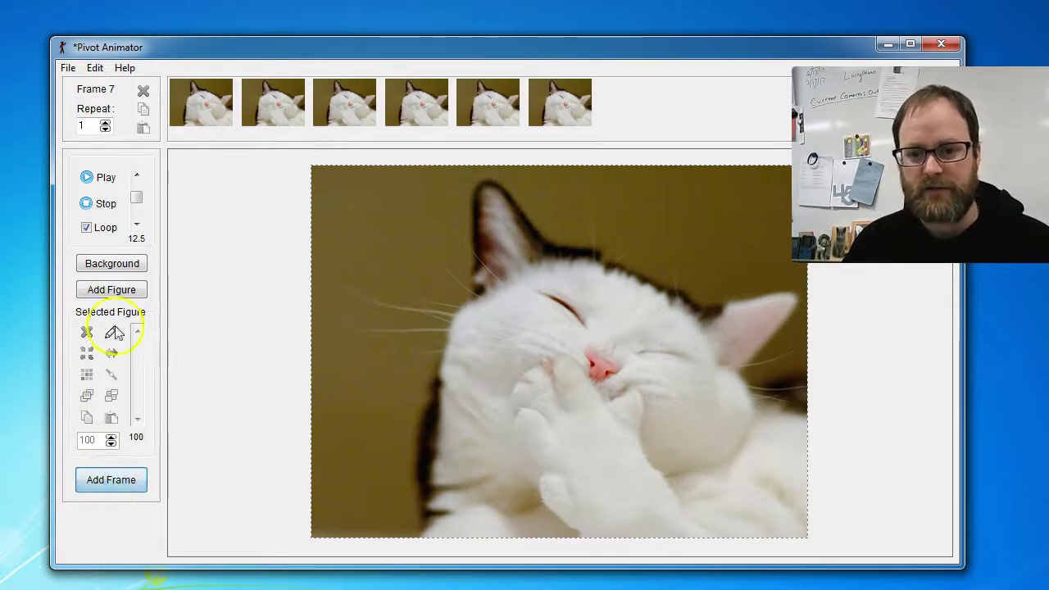
Step: Load CAT2.jpg from the Paint folder as the background for the following frames
{"action": "left_click", "coordinate": [68, 69]}
{"action": "left_click", "coordinate": [111, 169]}
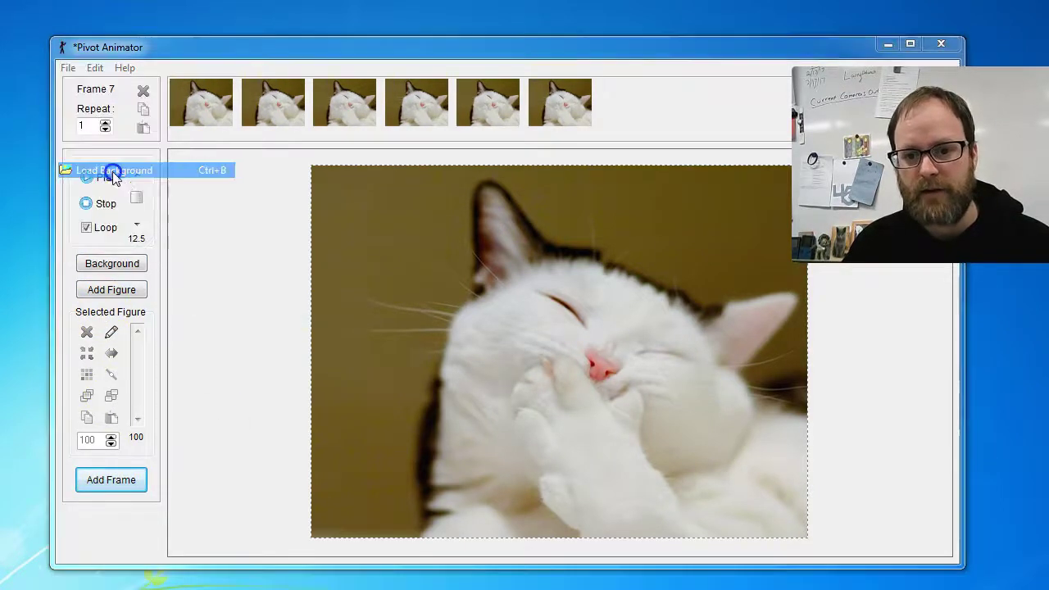
{"action": "left_click", "coordinate": [412, 153]}
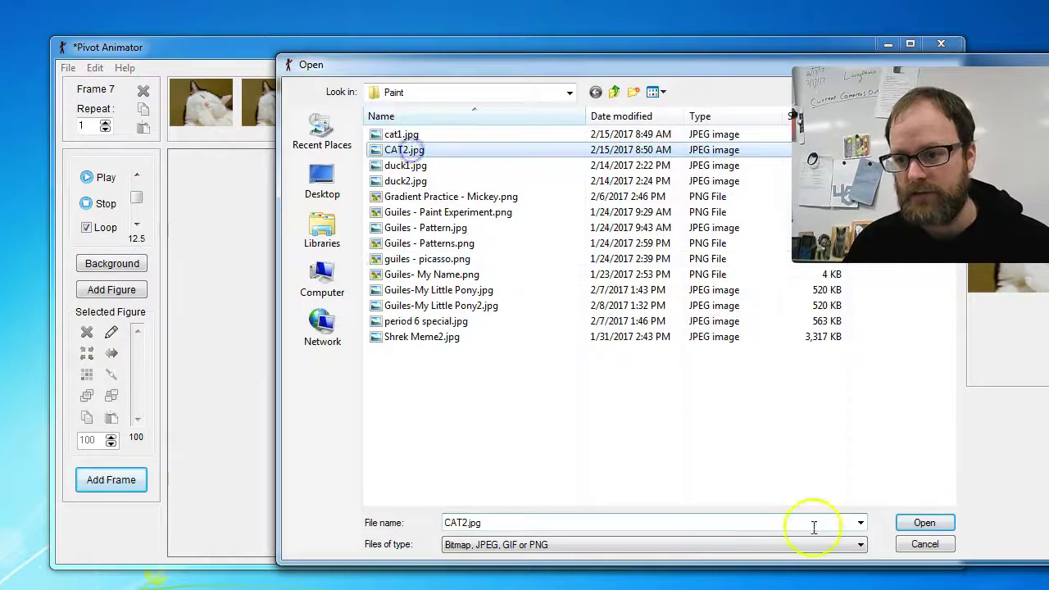
{"action": "left_click", "coordinate": [922, 524]}
Step: Add several frames of the captioned cat after the plain ones and play the animation
{"action": "left_click", "coordinate": [127, 483]}
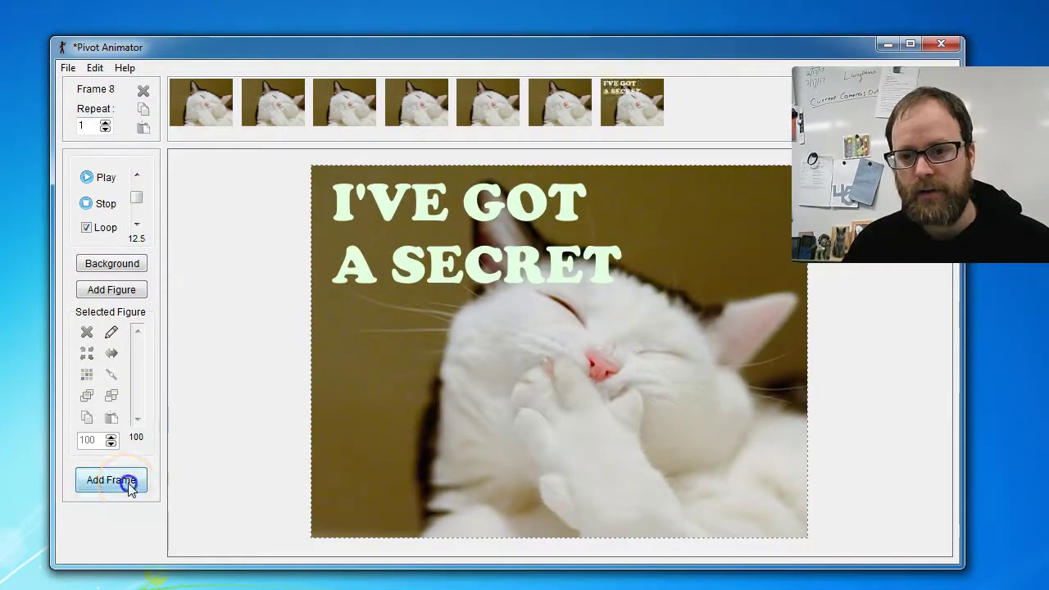
{"action": "left_click", "coordinate": [130, 483]}
{"action": "left_click", "coordinate": [131, 483]}
{"action": "left_click", "coordinate": [133, 484]}
{"action": "left_click", "coordinate": [93, 178]}
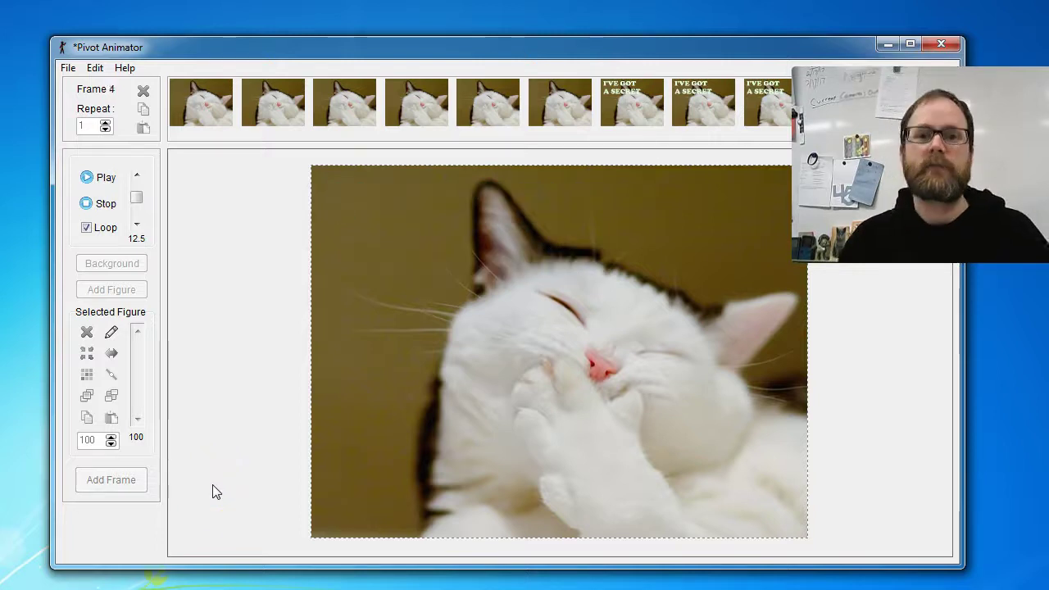
Step: Save the animation as a Pivot file named CAT ANIMATOIN in the Paint folder under _Classes Work, Period 6 - Semester 2
{"action": "left_click", "coordinate": [68, 68]}
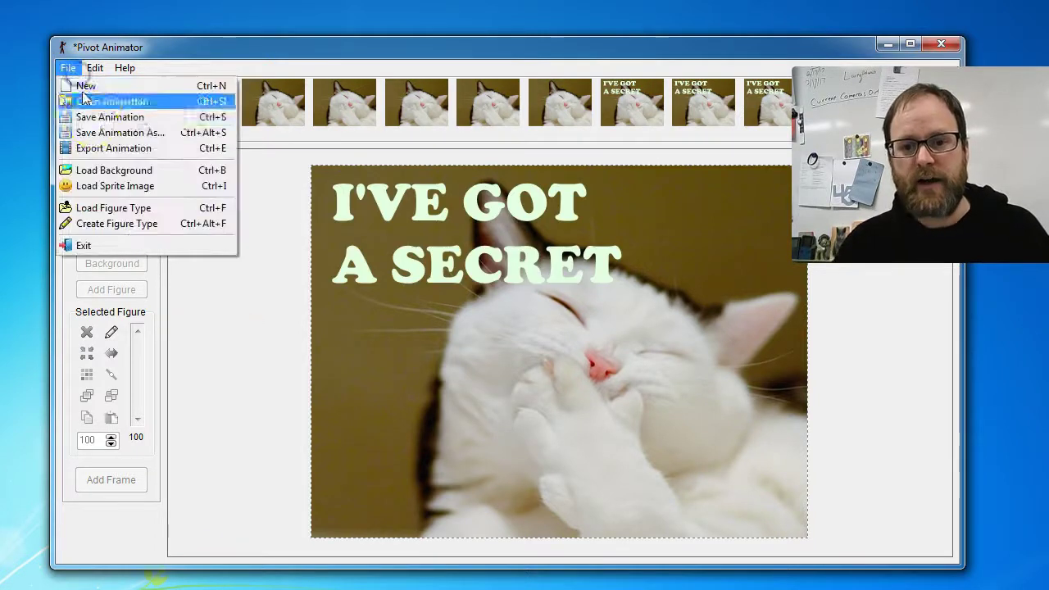
{"action": "left_click", "coordinate": [154, 118]}
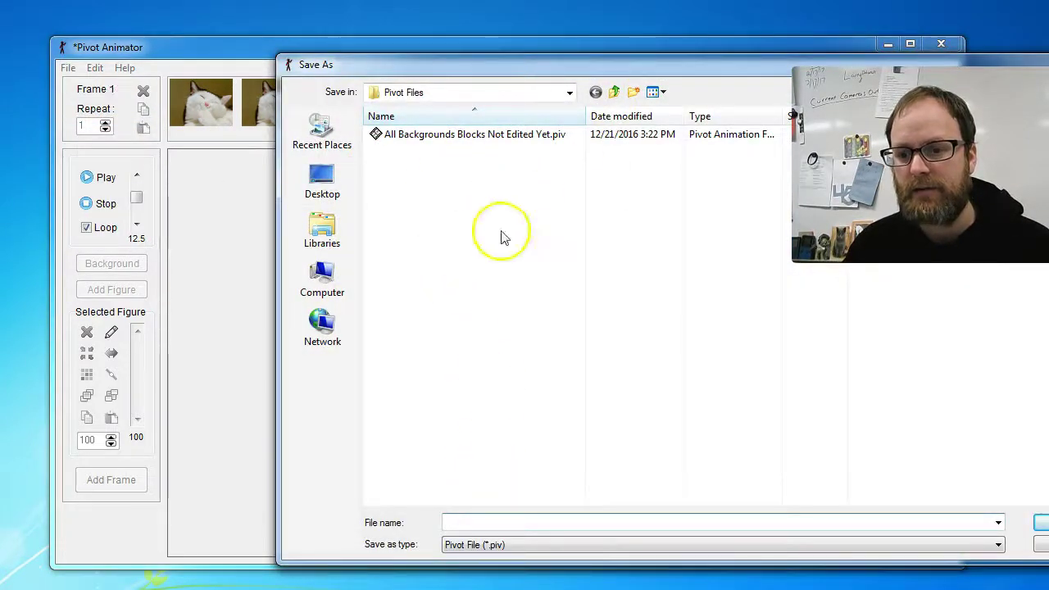
{"action": "left_click", "coordinate": [569, 94]}
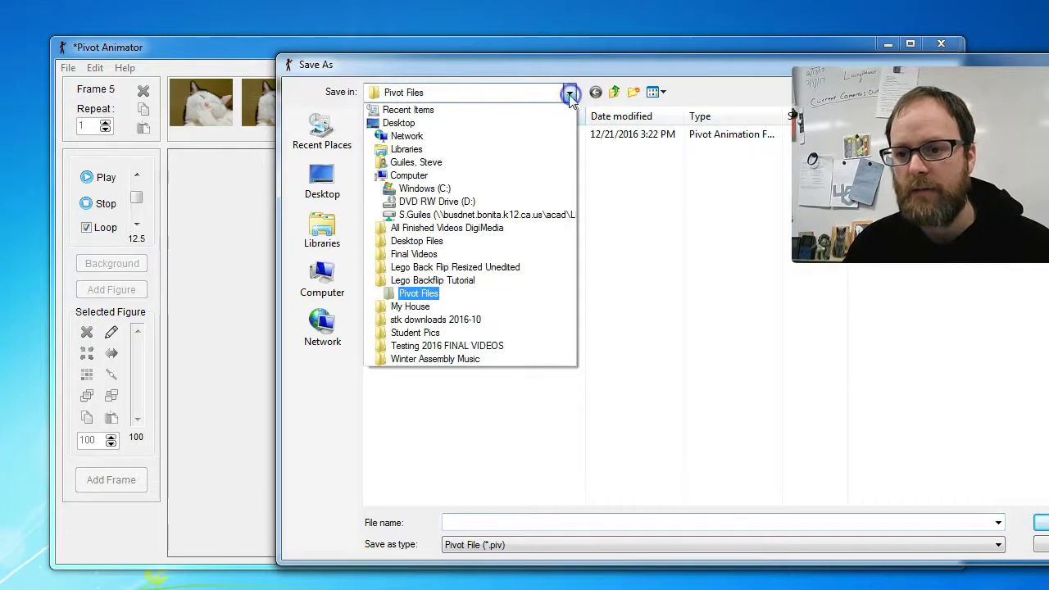
{"action": "left_click", "coordinate": [512, 178]}
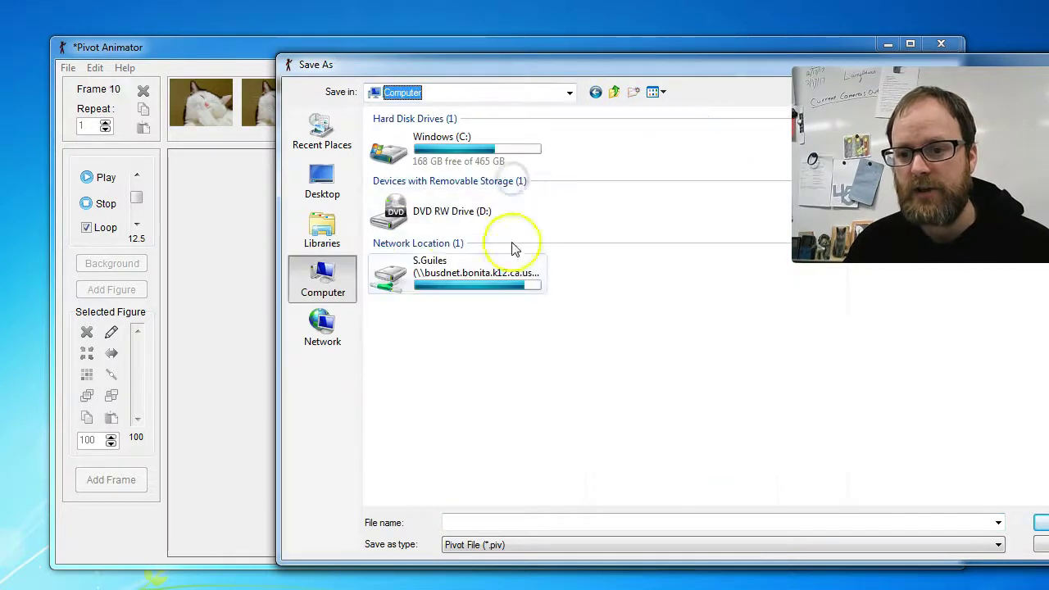
{"action": "double_click", "coordinate": [413, 269]}
{"action": "double_click", "coordinate": [420, 134]}
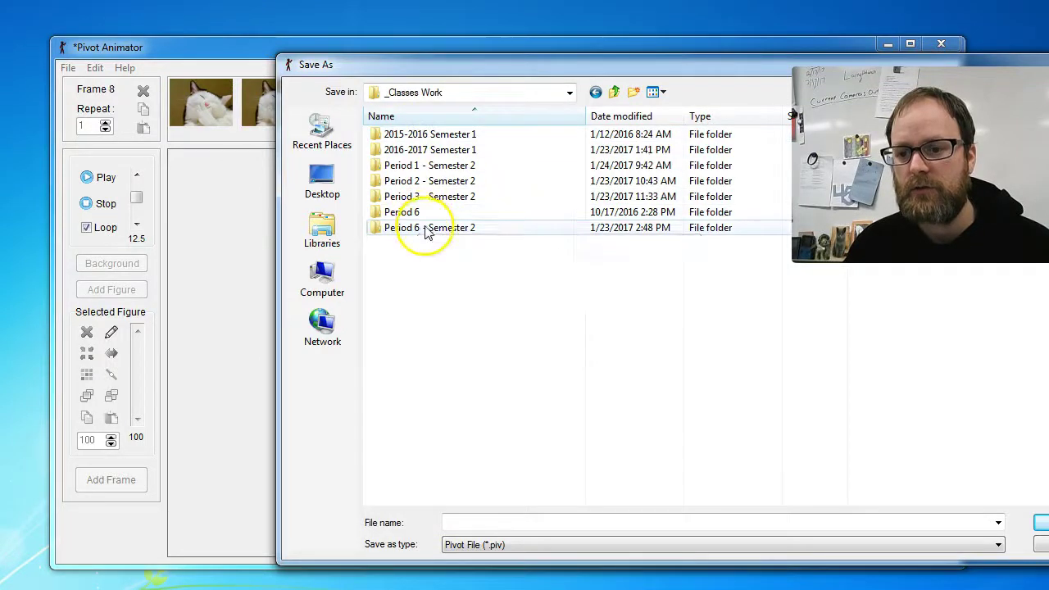
{"action": "double_click", "coordinate": [429, 229]}
{"action": "double_click", "coordinate": [404, 139]}
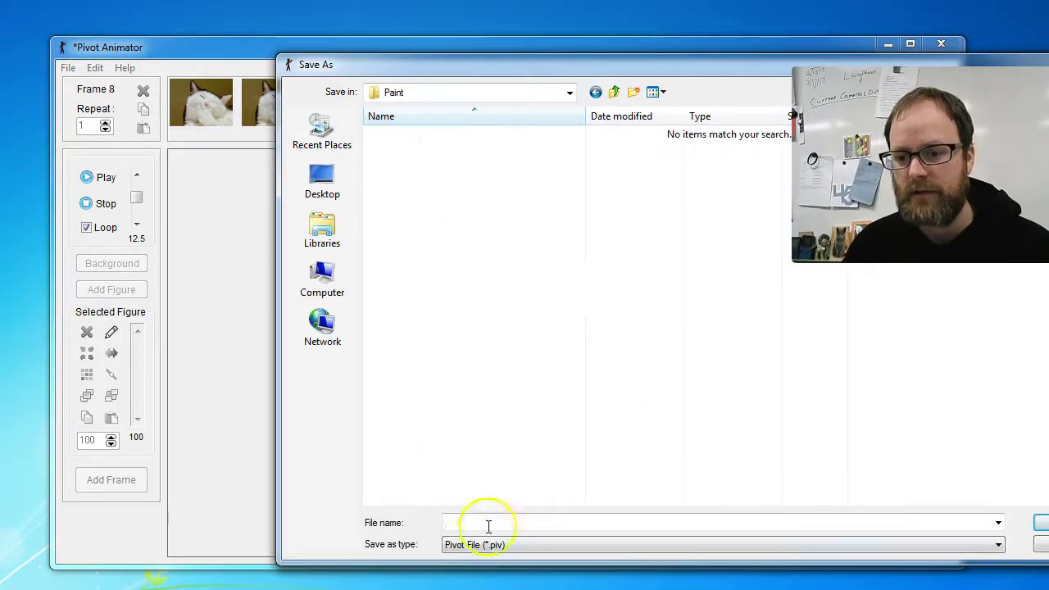
{"action": "type", "text": "CAT ANIMATOIN"}
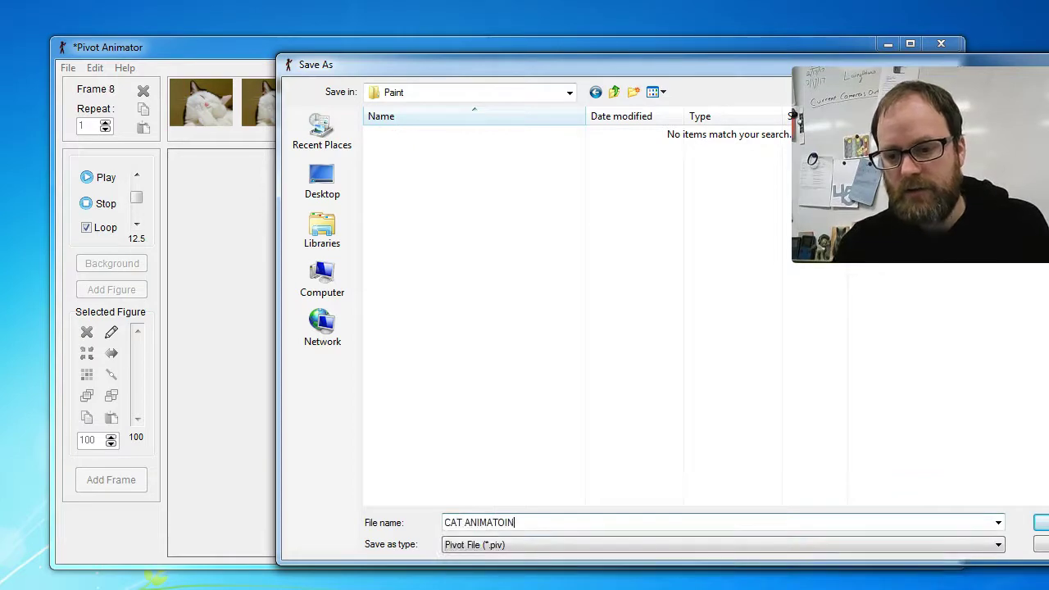
{"action": "key", "text": "Return"}
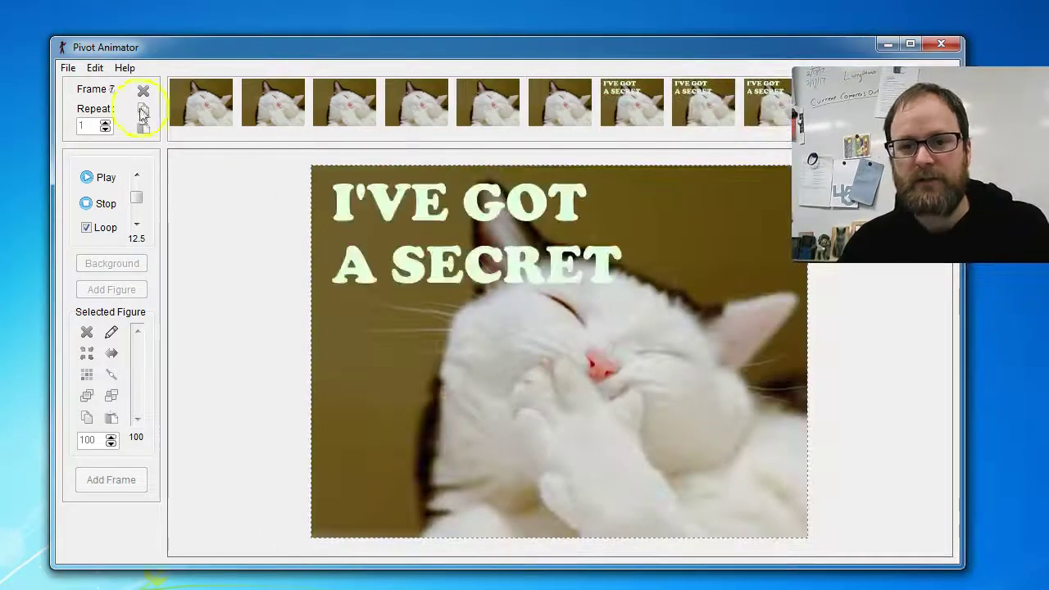
Step: Export the animation to the Paint folder as a GIF named Cat Gif, with 100% resize and super sample 2
{"action": "left_click", "coordinate": [68, 68]}
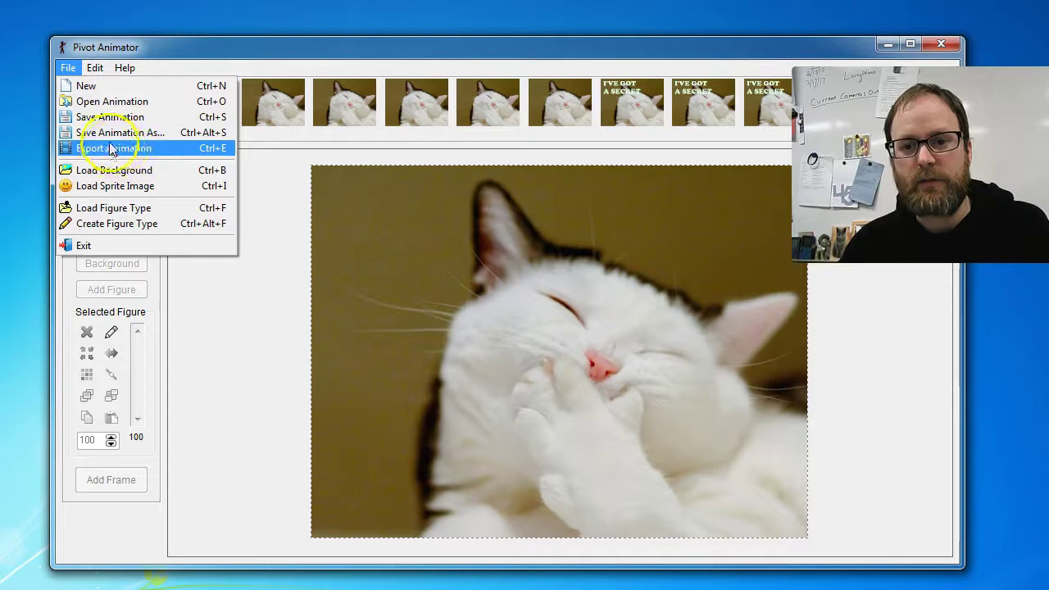
{"action": "left_click", "coordinate": [112, 151]}
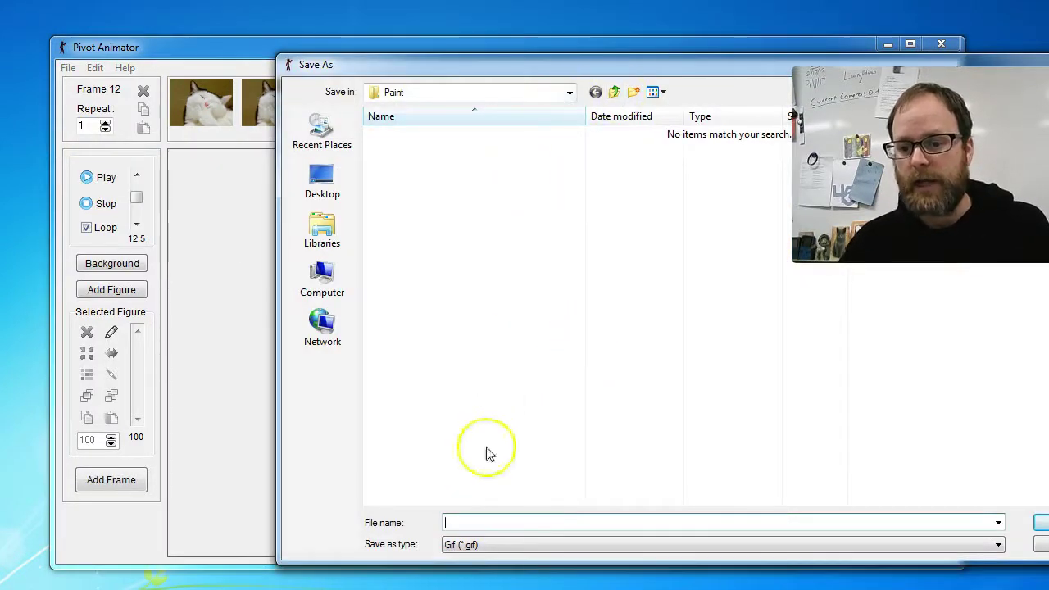
{"action": "type", "text": "Cat "}
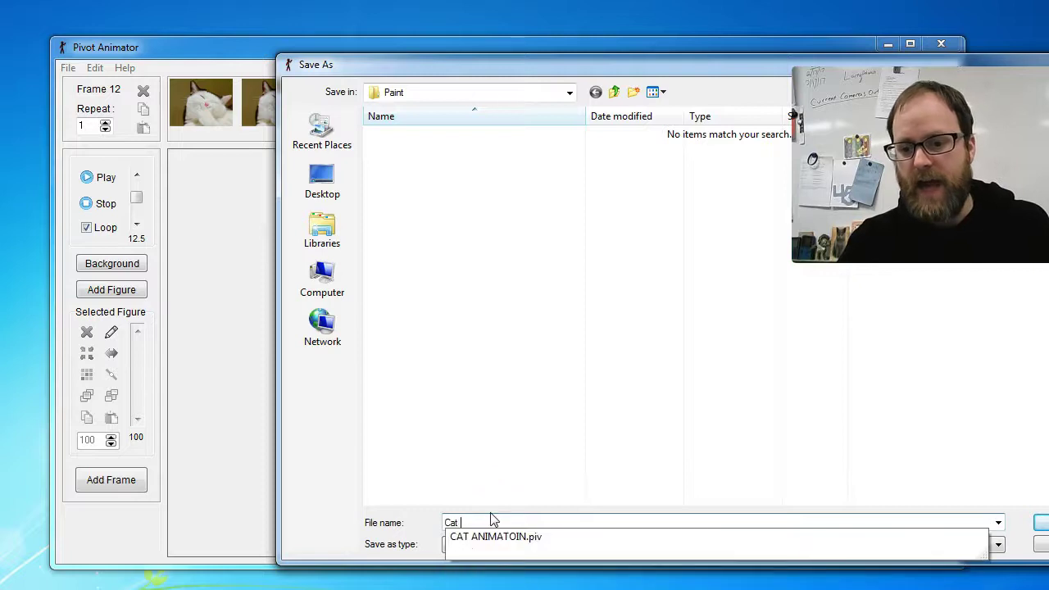
{"action": "type", "text": "Gif"}
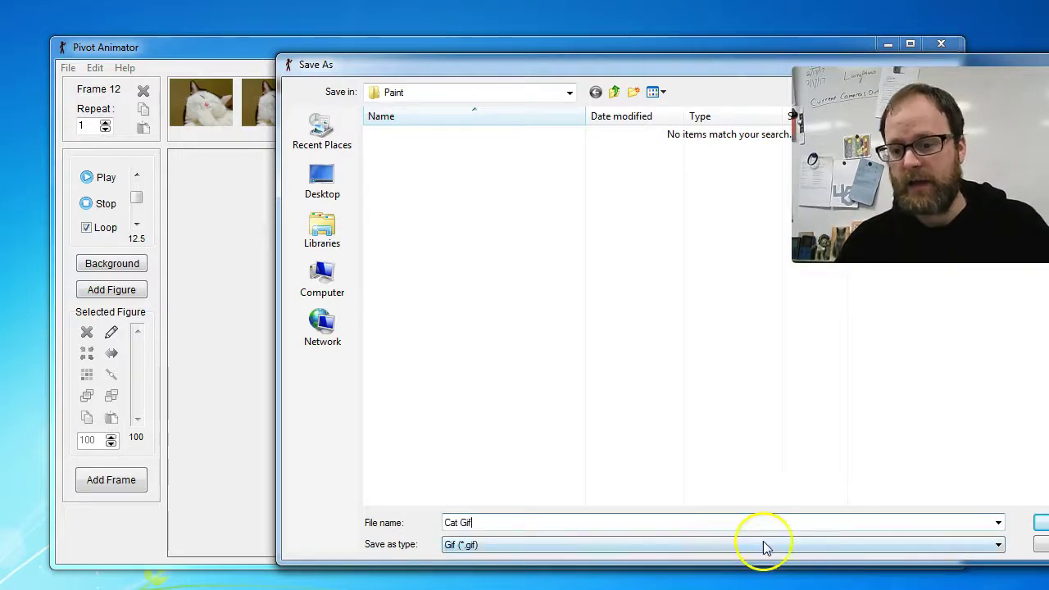
{"action": "key", "text": "Return"}
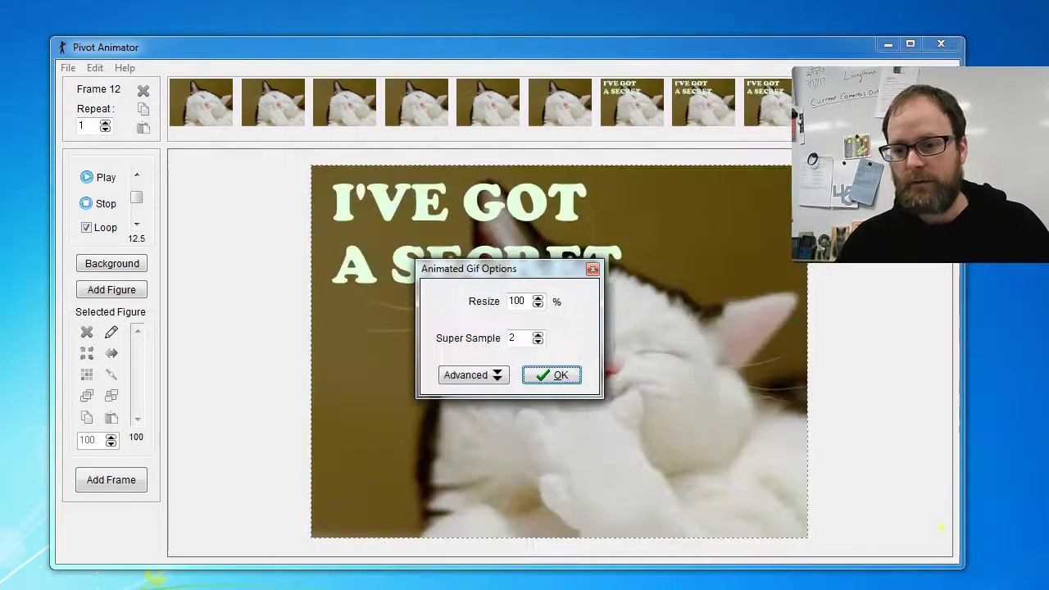
{"action": "left_click", "coordinate": [554, 378]}
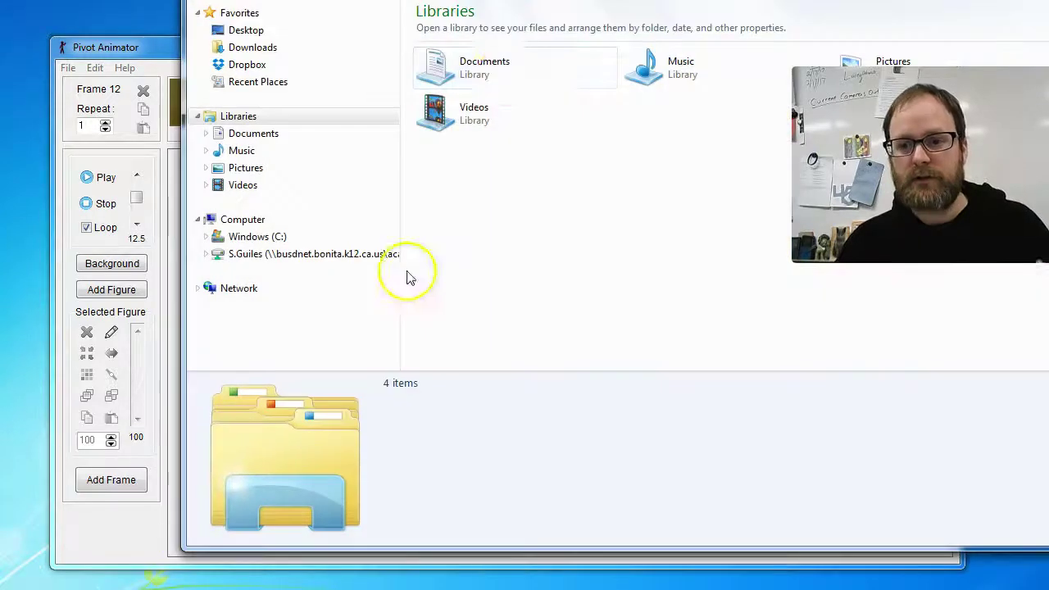
Step: In Windows Explorer, go to the network drive's _Classes Work, Period 6 - Semester 2, Paint folder and select Cat Gif.gif
{"action": "left_click", "coordinate": [280, 254]}
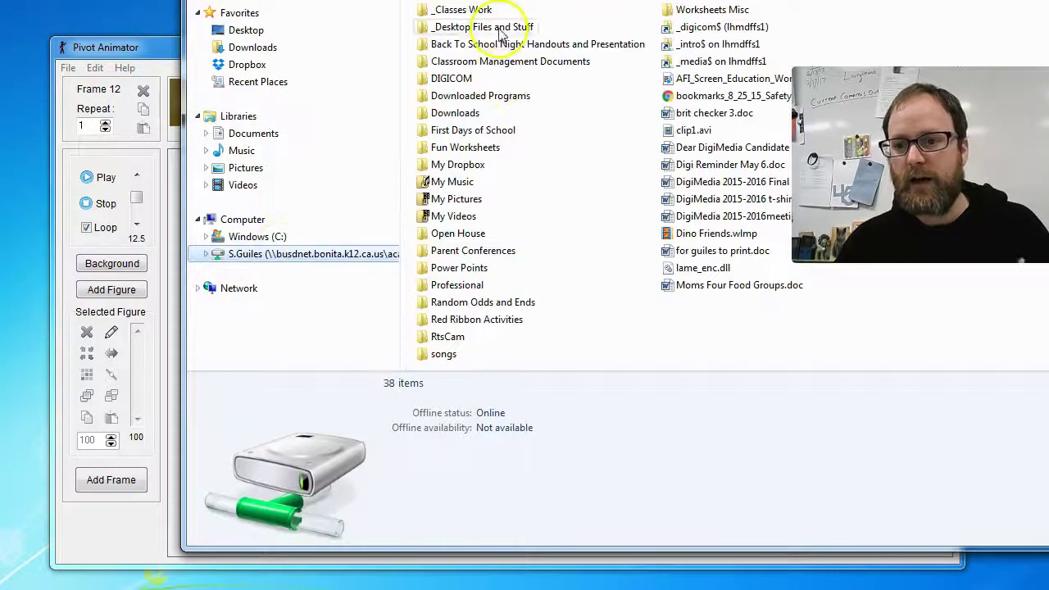
{"action": "double_click", "coordinate": [497, 27]}
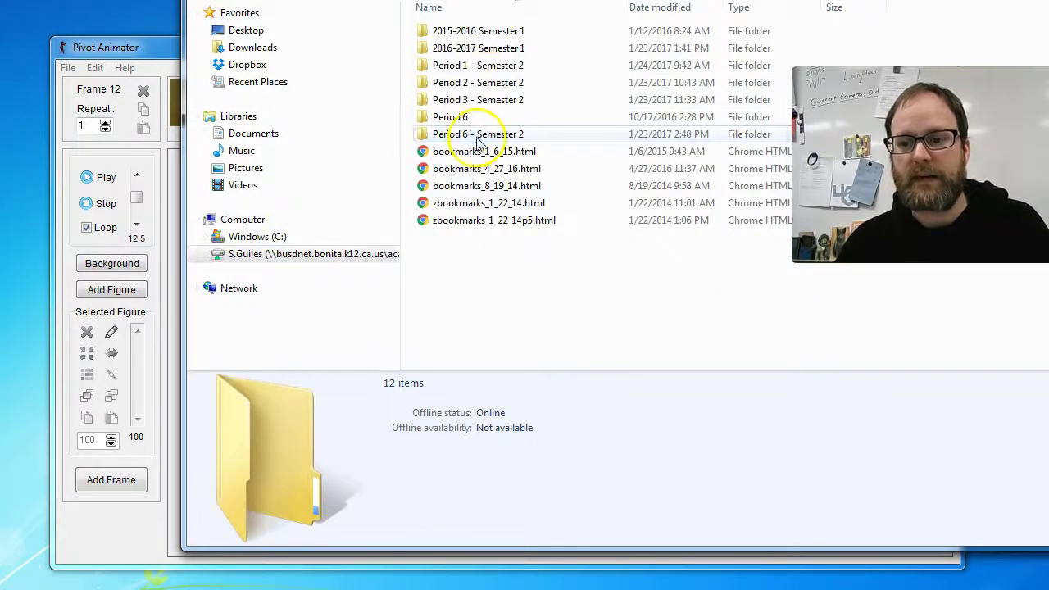
{"action": "double_click", "coordinate": [512, 133]}
{"action": "double_click", "coordinate": [450, 33]}
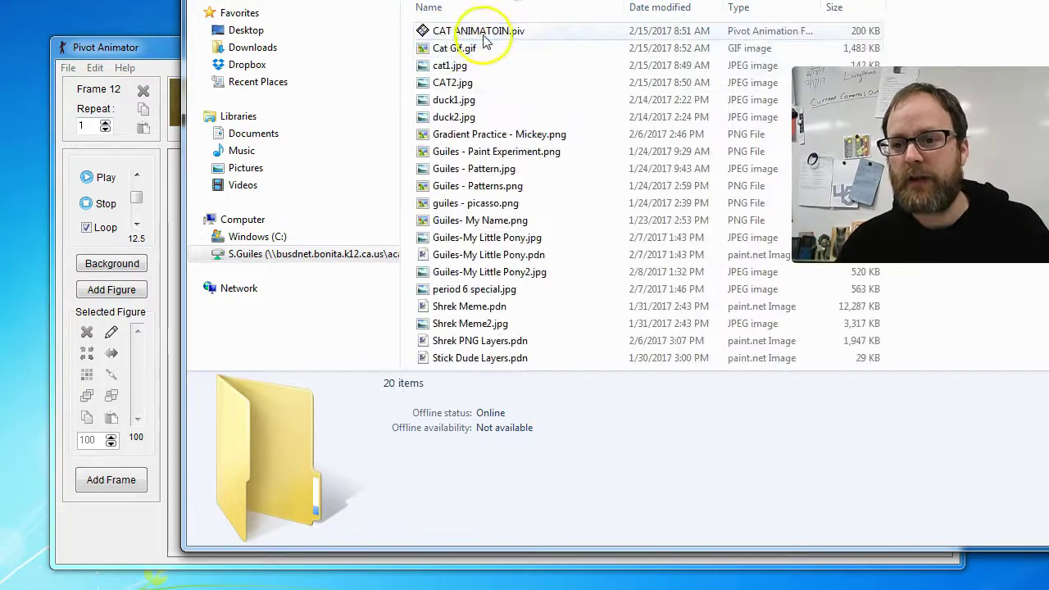
{"action": "left_click", "coordinate": [450, 48]}
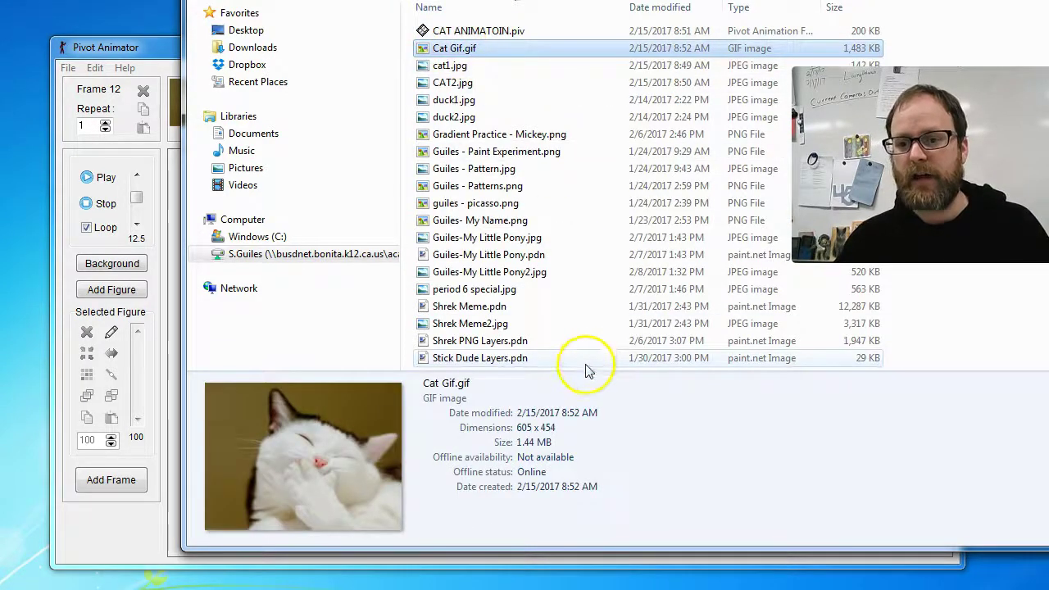